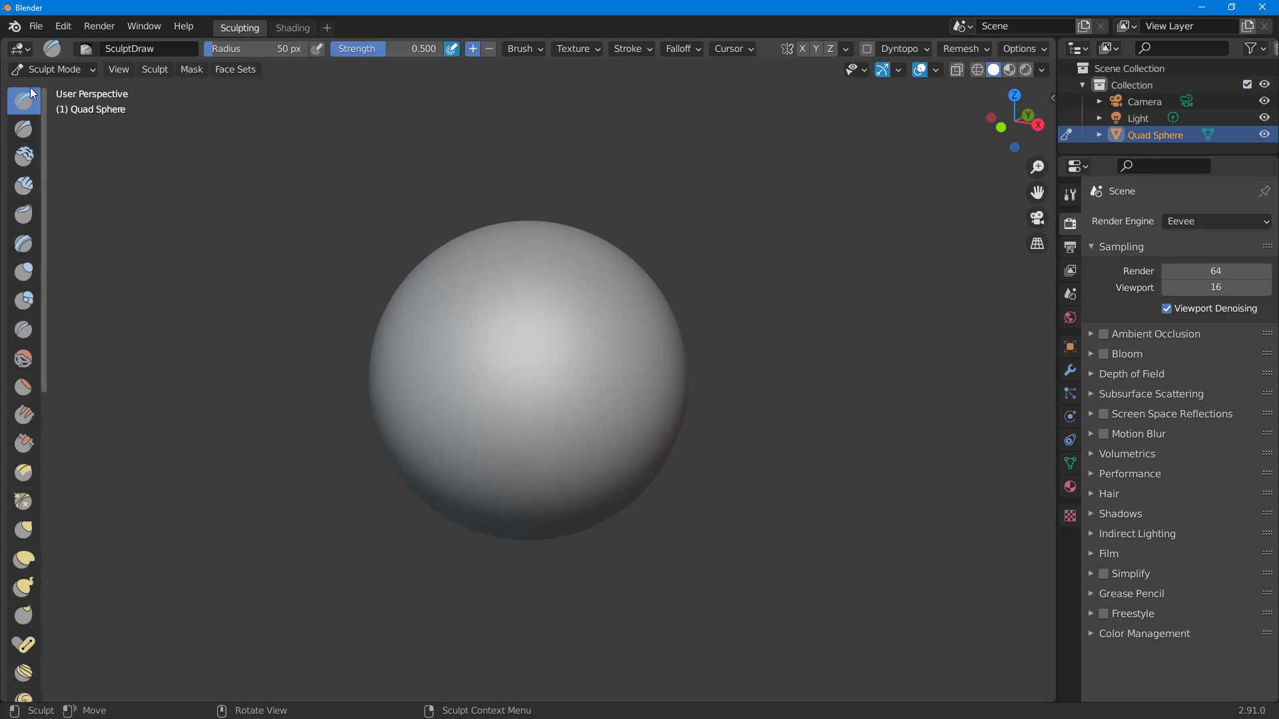
# Switch the main area from the 3D Viewport showing the Quad Sphere to the Image Editor.
pyautogui.click(19, 49)
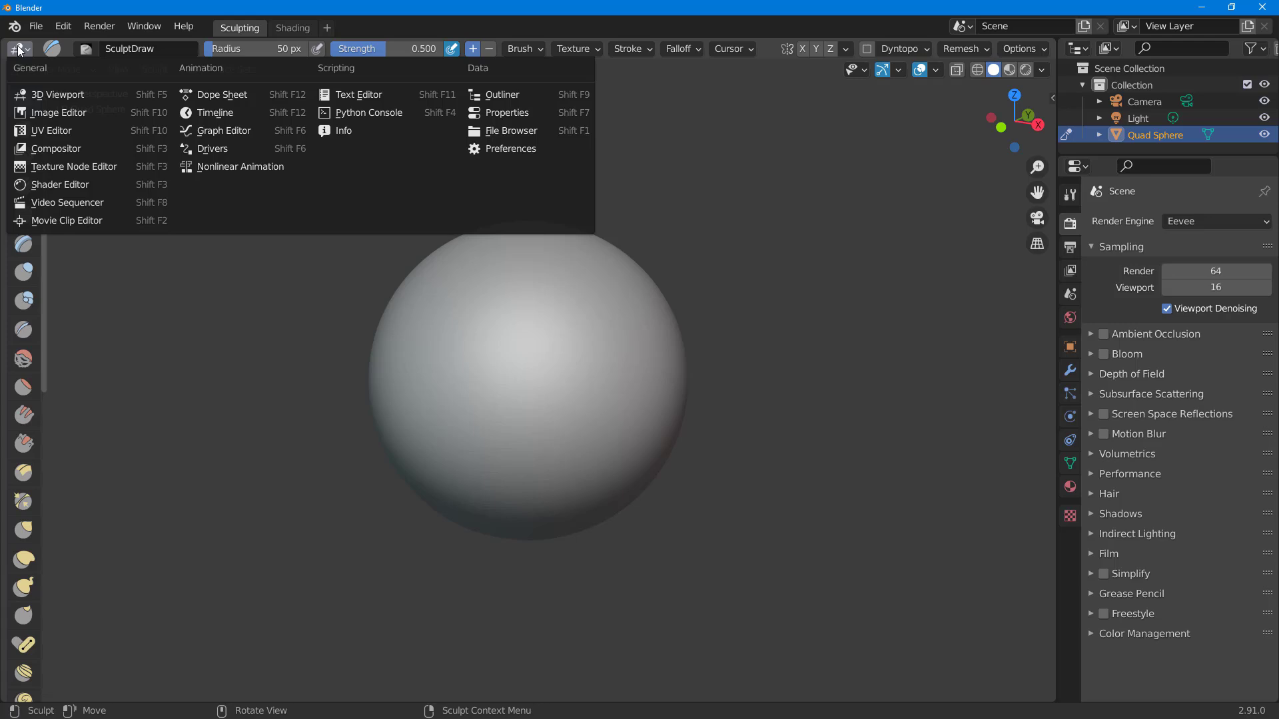
pyautogui.click(33, 113)
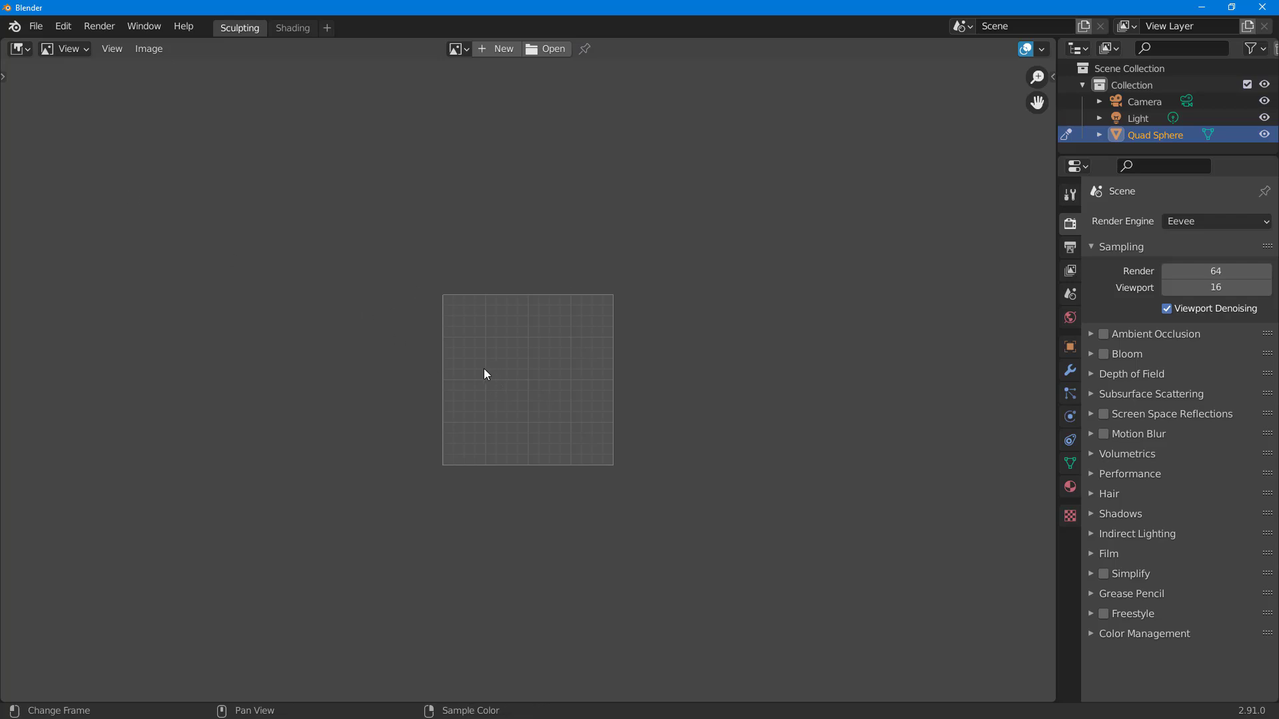
# Zoom the empty image view slightly and bring up the New Image dialog.
pyautogui.keyDown('ctrl'); pyautogui.moveTo(483, 387); pyautogui.dragTo(528, 162, button='middle'); pyautogui.keyUp('ctrl')
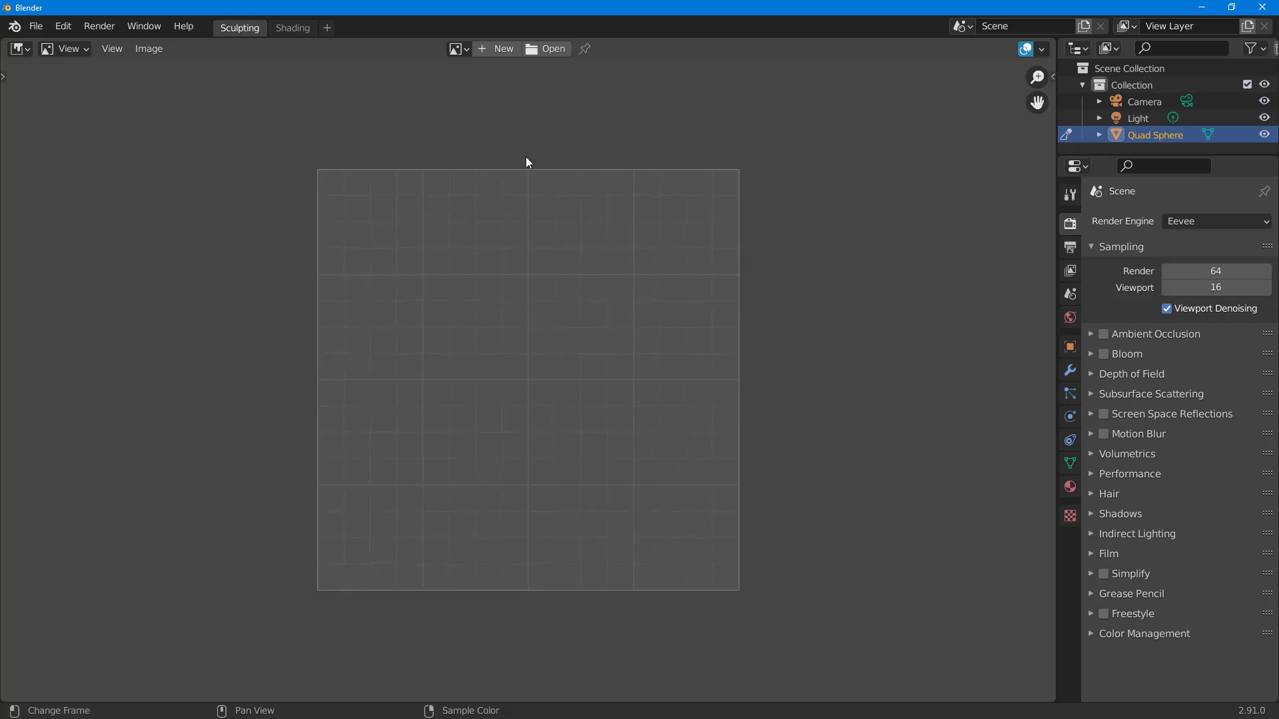
pyautogui.click(501, 52)
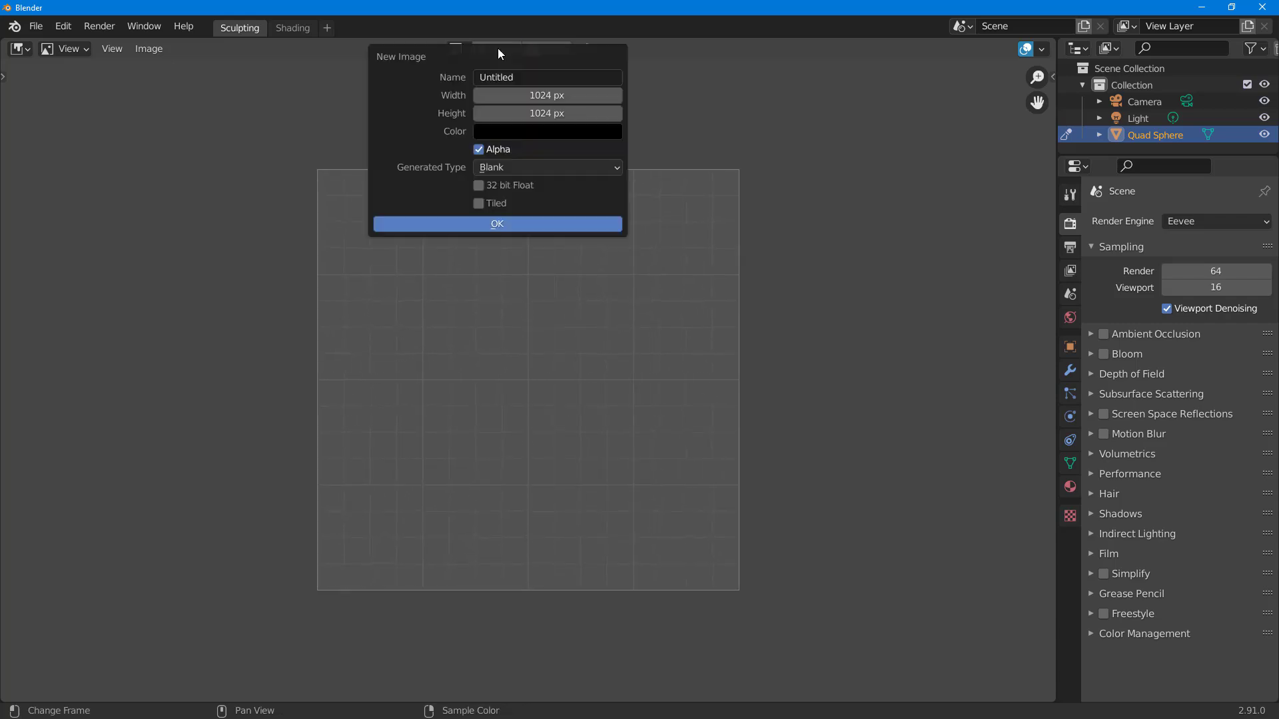
# Create a new image named 'TutorTube Brush' with width and height of 1500 px.
pyautogui.click(546, 75)
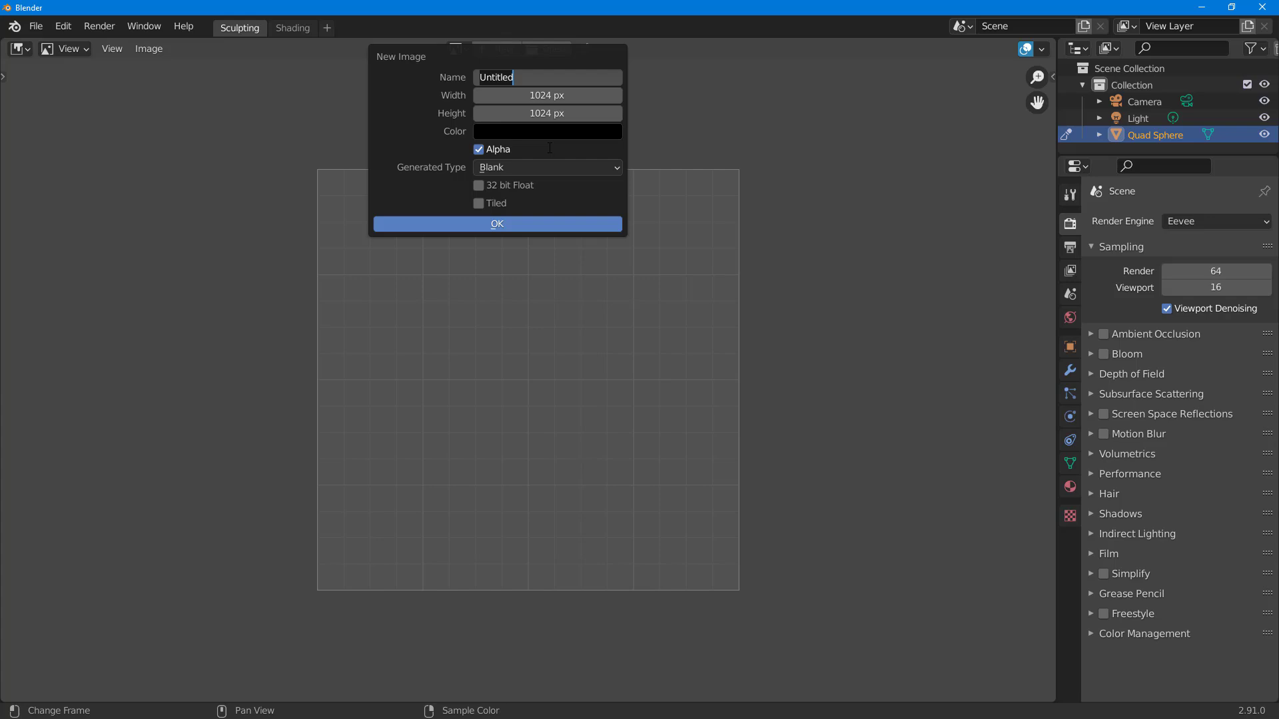
pyautogui.write('TutorTube Brush')
pyautogui.press('Return')
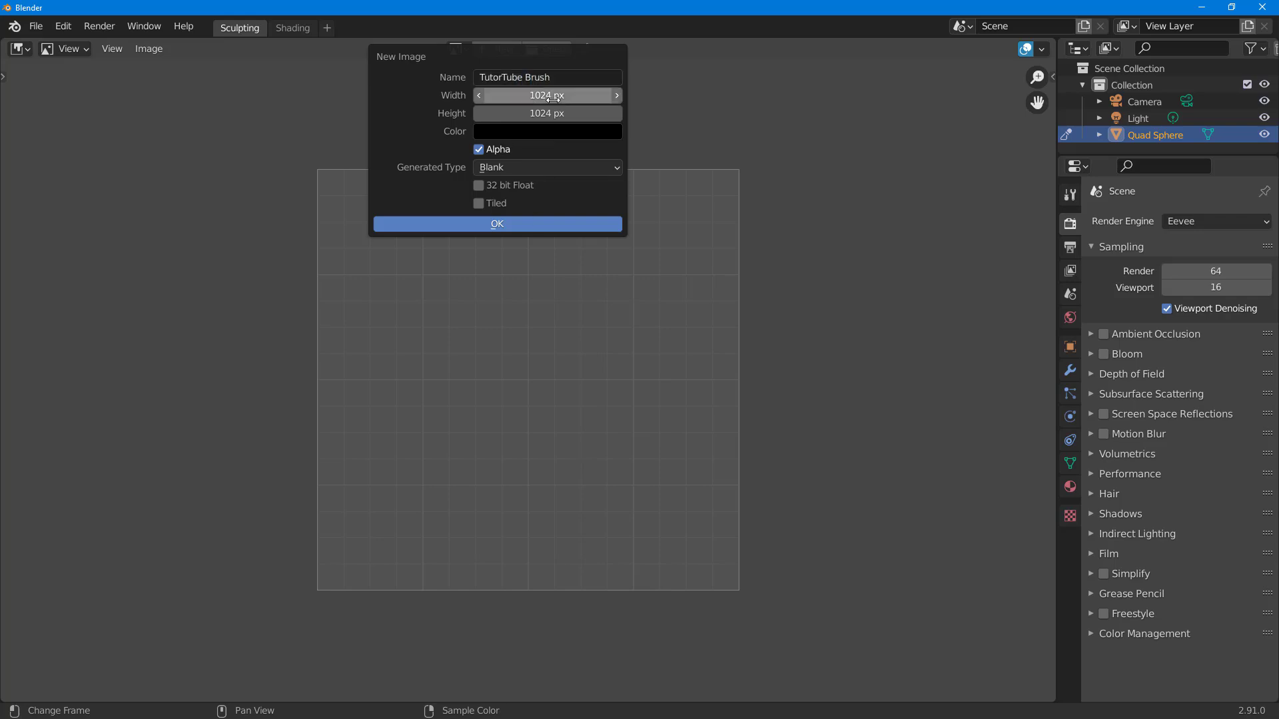
pyautogui.click(549, 96)
pyautogui.press('Home')
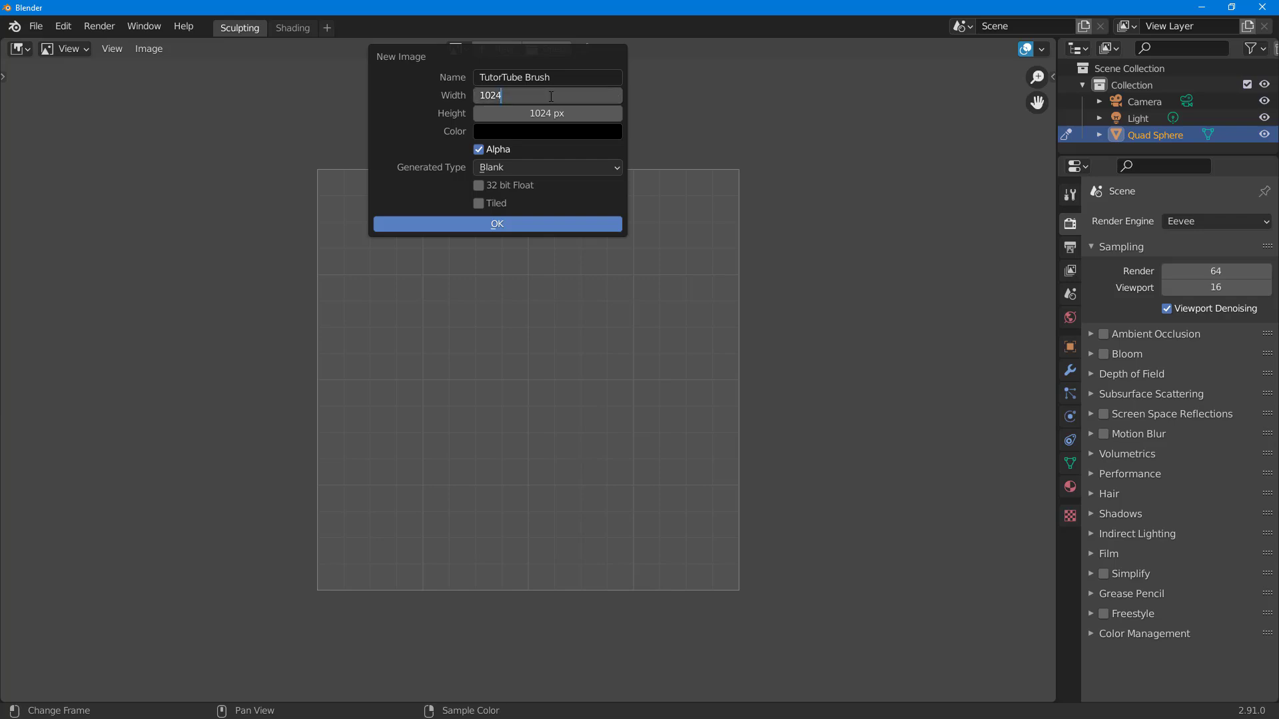
pyautogui.write('400')
pyautogui.write('0')
pyautogui.press('BackSpace')
pyautogui.press('BackSpace')
pyautogui.press('BackSpace')
pyautogui.press('BackSpace')
pyautogui.write('1500')
pyautogui.press('Tab')
pyautogui.write('1500')
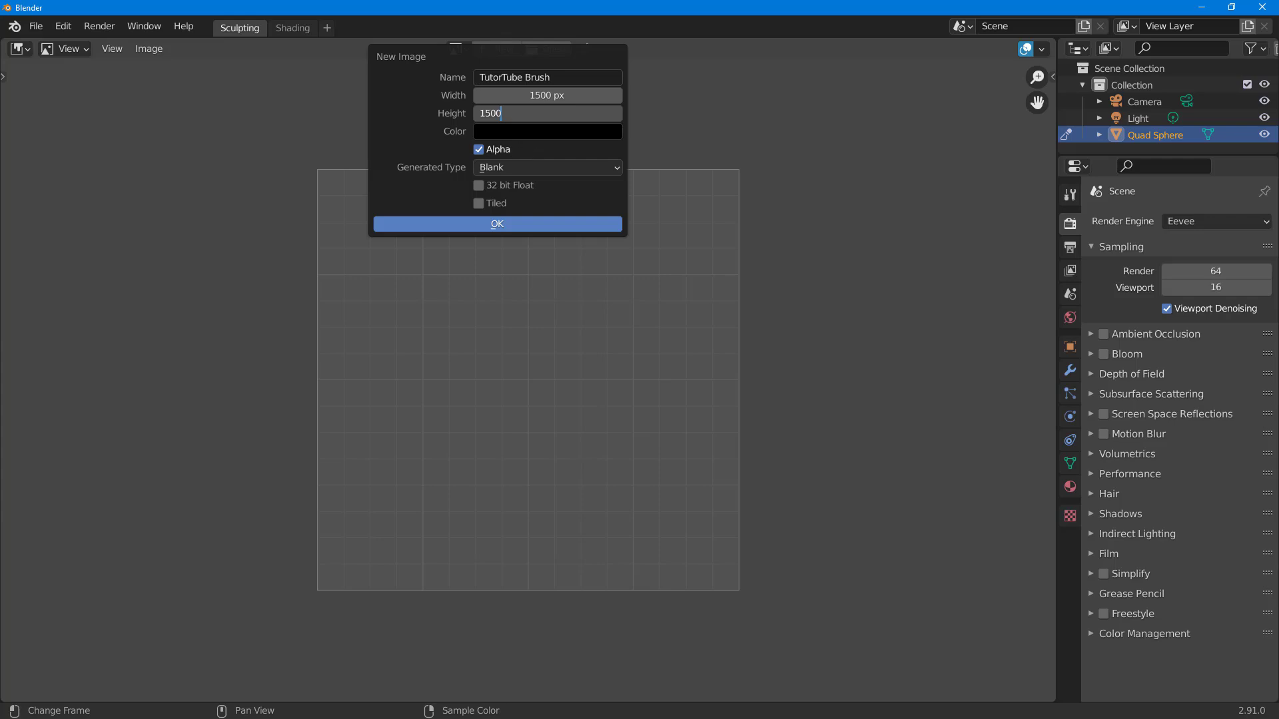
pyautogui.click(491, 224)
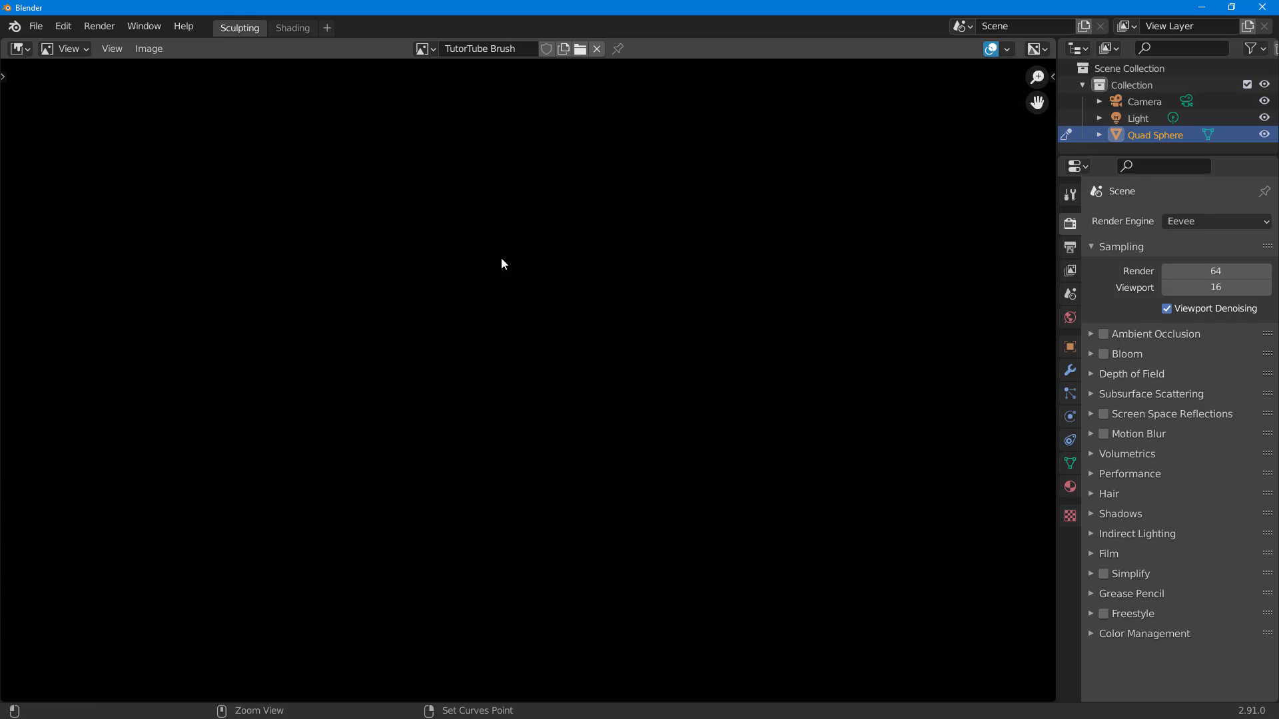
# Zoom in on the black 1500 × 1500 canvas and show the editor mode dropdown.
pyautogui.scroll(-5, 520, 400)
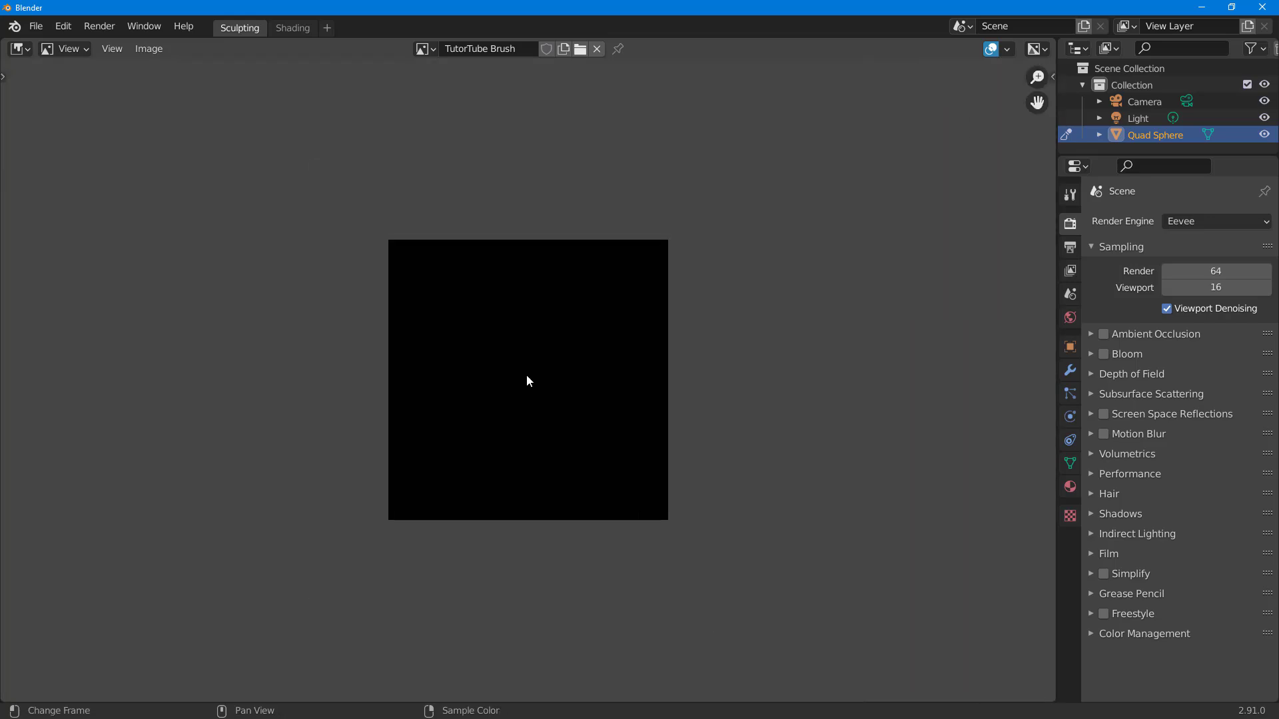
pyautogui.keyDown('ctrl'); pyautogui.moveTo(521, 361); pyautogui.dragTo(593, 212, button='middle'); pyautogui.keyUp('ctrl')
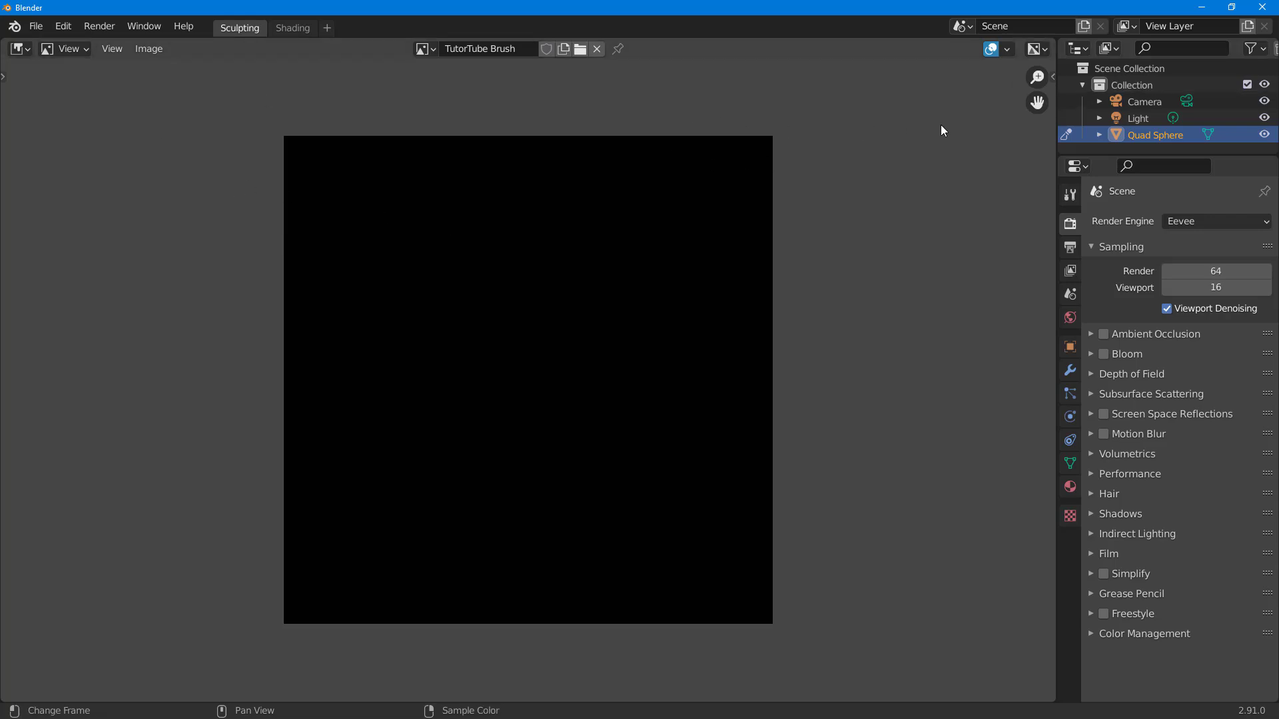
pyautogui.click(85, 51)
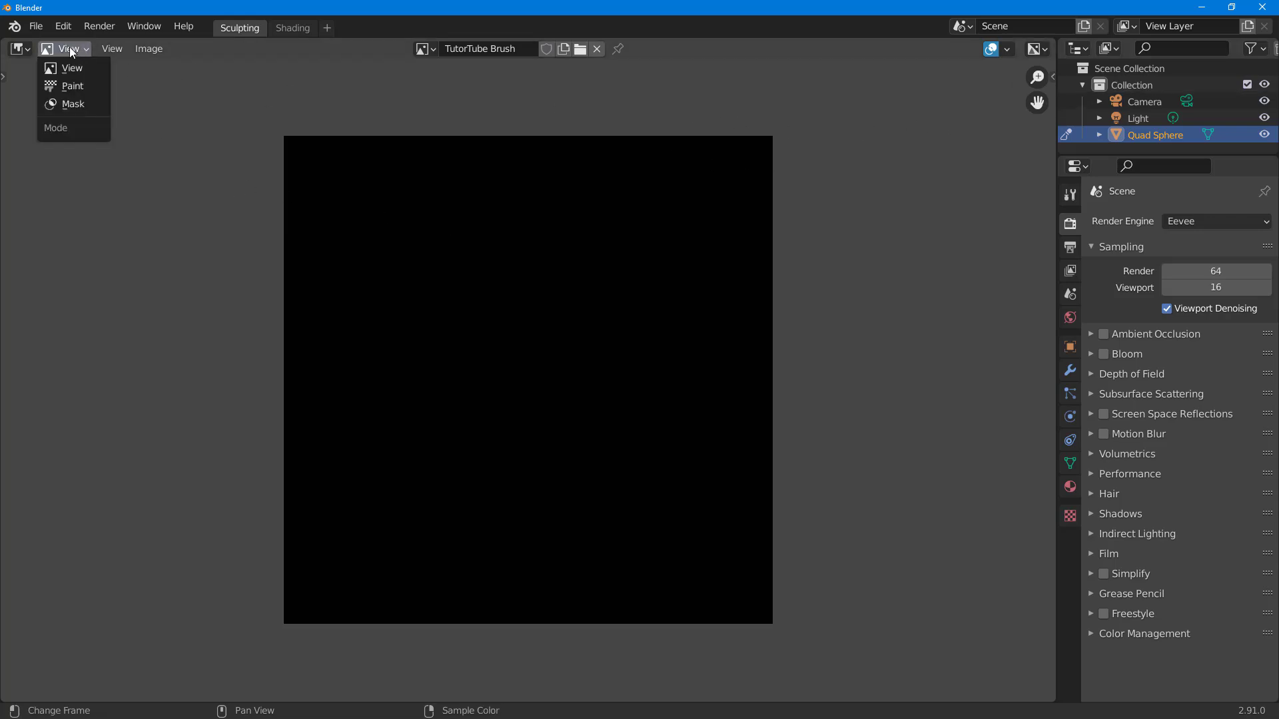
# Switch to Paint mode, draw a white heart outline, and show the N sidebar.
pyautogui.click(78, 87)
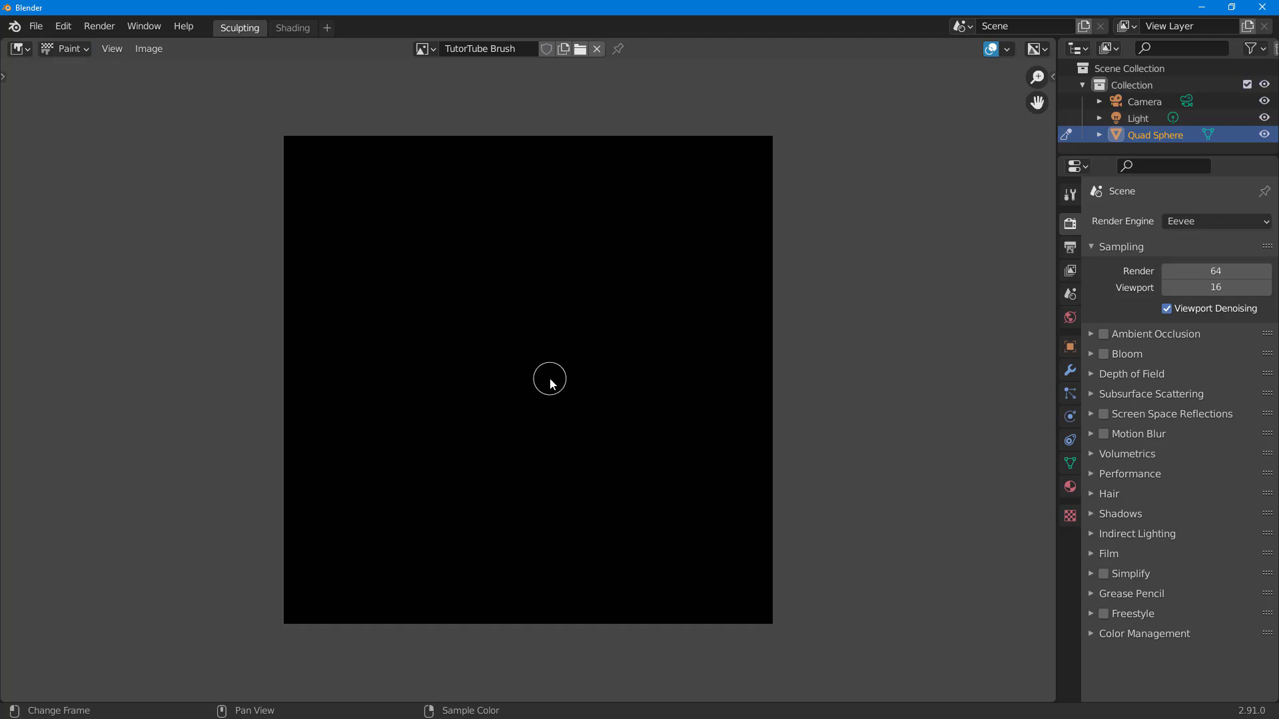
pyautogui.moveTo(521, 326)
pyautogui.mouseDown()
pyautogui.moveTo(525, 291)
pyautogui.moveTo(599, 246)
pyautogui.moveTo(632, 332)
pyautogui.moveTo(552, 482)
pyautogui.moveTo(518, 509)
pyautogui.moveTo(431, 397)
pyautogui.moveTo(383, 219)
pyautogui.moveTo(445, 215)
pyautogui.moveTo(513, 314)
pyautogui.mouseUp()
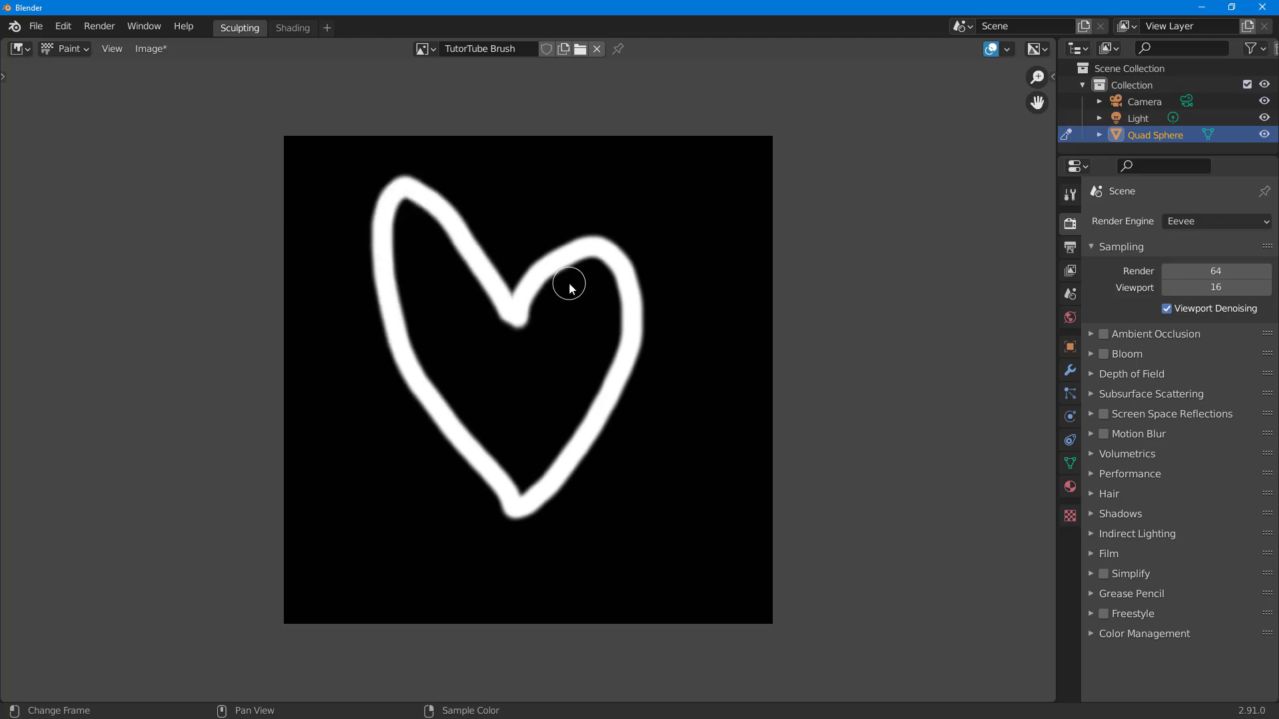
pyautogui.press('n')
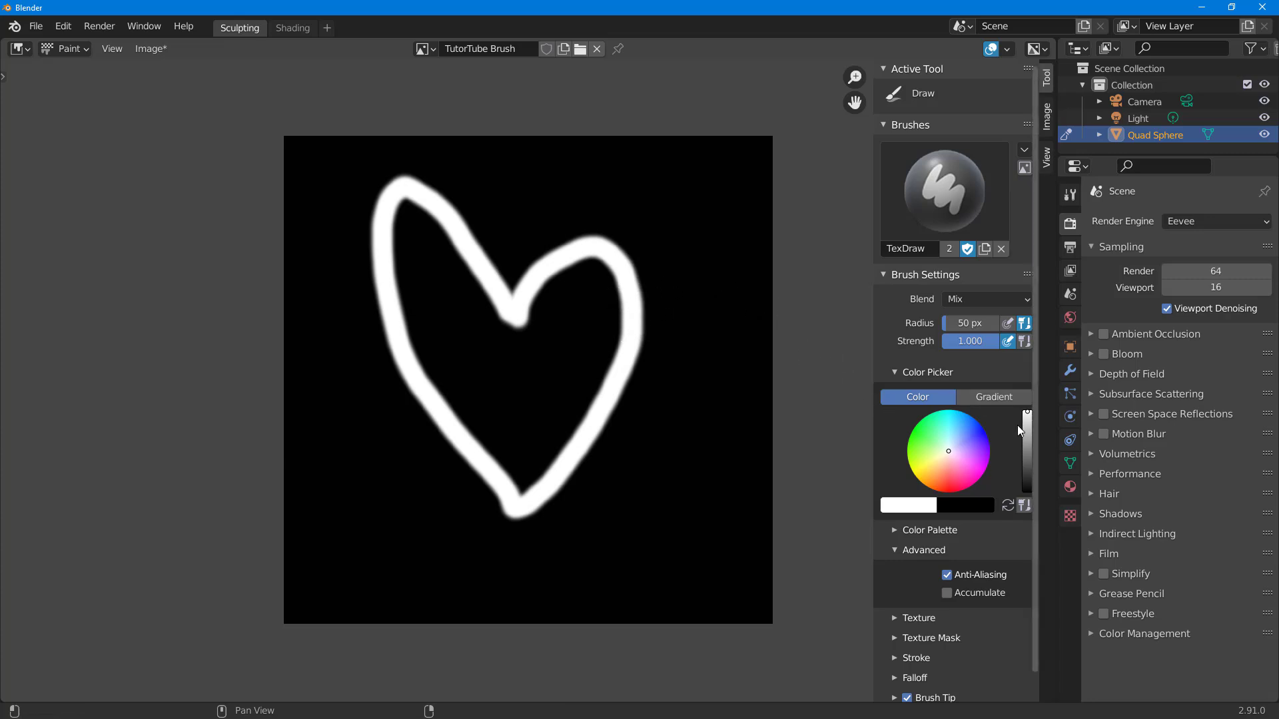
# Keep the colour full white, set brush radius to 118 px, and fill the heart solid white.
pyautogui.moveTo(1026, 416)
pyautogui.mouseDown()
pyautogui.moveTo(1026, 476)
pyautogui.moveTo(1026, 413)
pyautogui.mouseUp()
pyautogui.moveTo(957, 325); pyautogui.dragTo(1002, 325)
pyautogui.moveTo(537, 295)
pyautogui.mouseDown()
pyautogui.moveTo(580, 226)
pyautogui.moveTo(621, 203)
pyautogui.mouseUp()
pyautogui.moveTo(655, 297)
pyautogui.mouseDown()
pyautogui.moveTo(604, 425)
pyautogui.moveTo(534, 504)
pyautogui.moveTo(516, 506)
pyautogui.moveTo(427, 394)
pyautogui.moveTo(382, 277)
pyautogui.moveTo(393, 201)
pyautogui.moveTo(511, 305)
pyautogui.moveTo(421, 201)
pyautogui.moveTo(398, 209)
pyautogui.moveTo(426, 186)
pyautogui.moveTo(478, 211)
pyautogui.moveTo(516, 274)
pyautogui.moveTo(575, 216)
pyautogui.moveTo(612, 203)
pyautogui.moveTo(651, 234)
pyautogui.moveTo(636, 312)
pyautogui.moveTo(614, 202)
pyautogui.moveTo(554, 219)
pyautogui.moveTo(589, 286)
pyautogui.moveTo(559, 424)
pyautogui.moveTo(604, 252)
pyautogui.moveTo(594, 335)
pyautogui.moveTo(532, 465)
pyautogui.moveTo(442, 299)
pyautogui.moveTo(431, 250)
pyautogui.moveTo(451, 389)
pyautogui.moveTo(551, 394)
pyautogui.moveTo(505, 340)
pyautogui.moveTo(527, 341)
pyautogui.moveTo(485, 364)
pyautogui.moveTo(404, 255)
pyautogui.moveTo(503, 328)
pyautogui.moveTo(544, 319)
pyautogui.moveTo(616, 340)
pyautogui.moveTo(605, 370)
pyautogui.moveTo(404, 374)
pyautogui.moveTo(388, 251)
pyautogui.moveTo(392, 387)
pyautogui.moveTo(461, 486)
pyautogui.mouseUp()
pyautogui.moveTo(524, 539)
pyautogui.mouseDown()
pyautogui.moveTo(644, 405)
pyautogui.moveTo(693, 264)
pyautogui.moveTo(672, 201)
pyautogui.moveTo(630, 189)
pyautogui.moveTo(566, 208)
pyautogui.mouseUp()
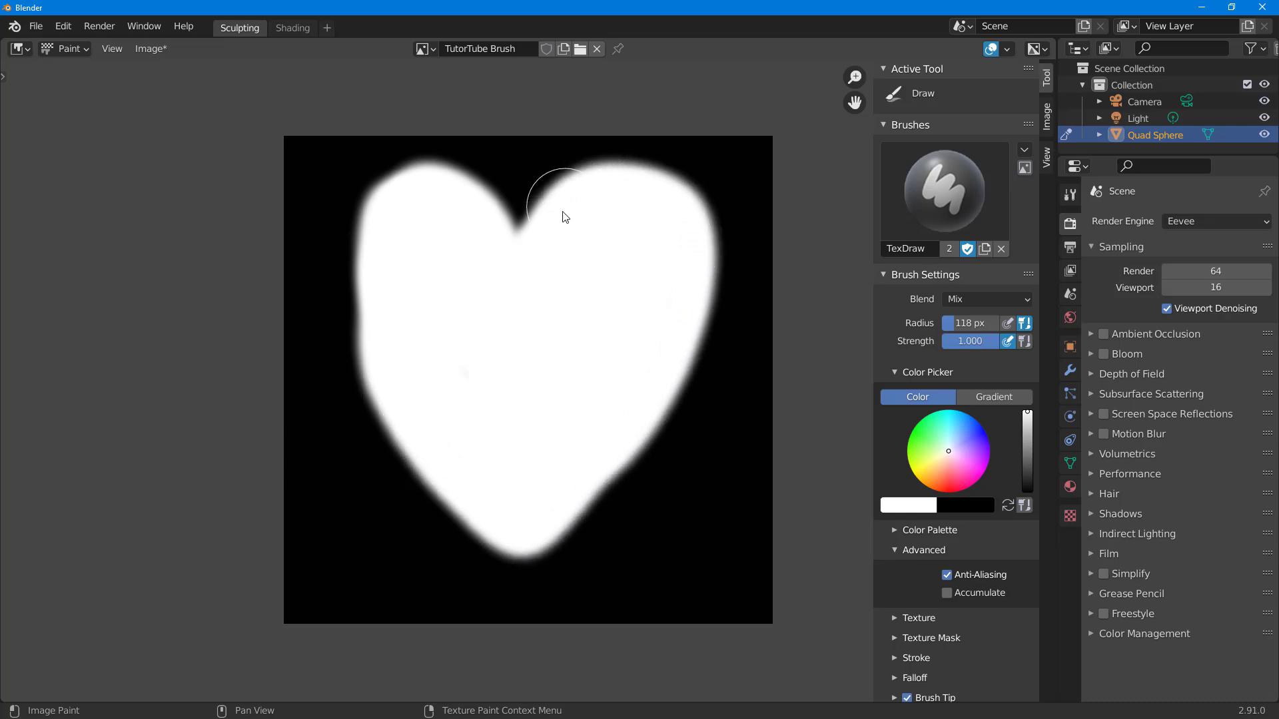
pyautogui.moveTo(386, 192); pyautogui.dragTo(345, 225)
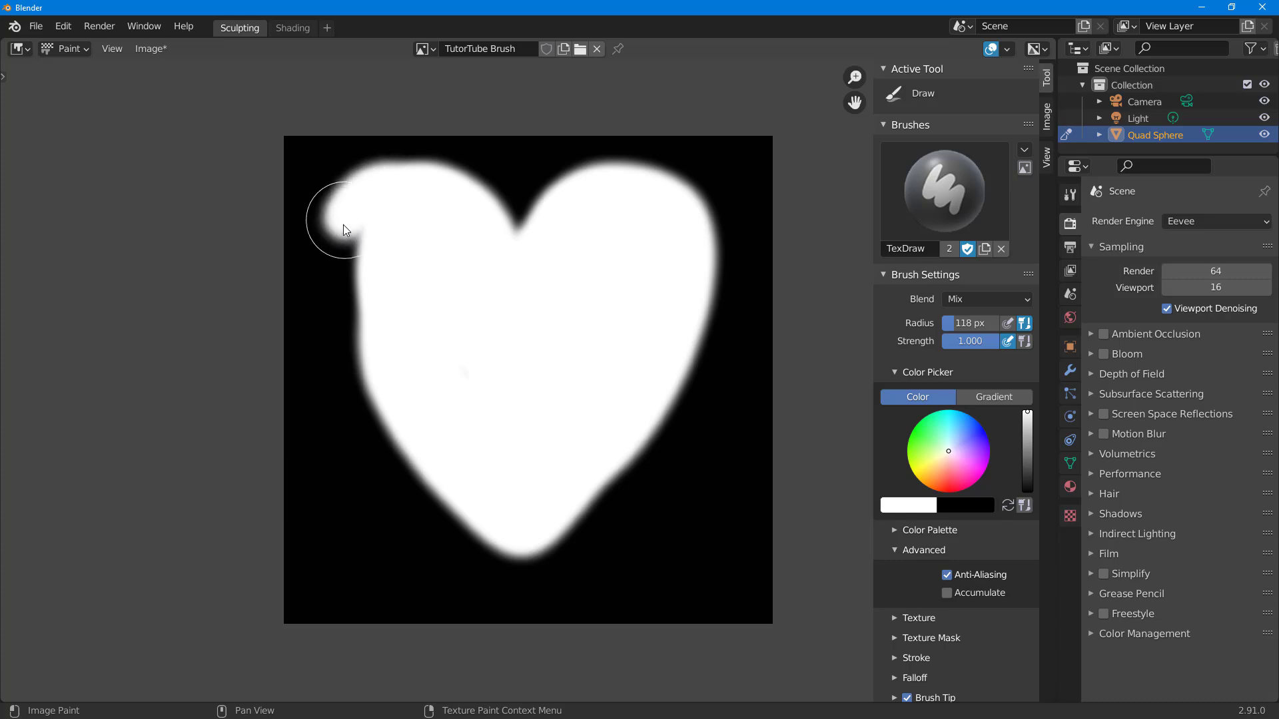
pyautogui.moveTo(347, 308); pyautogui.dragTo(383, 390)
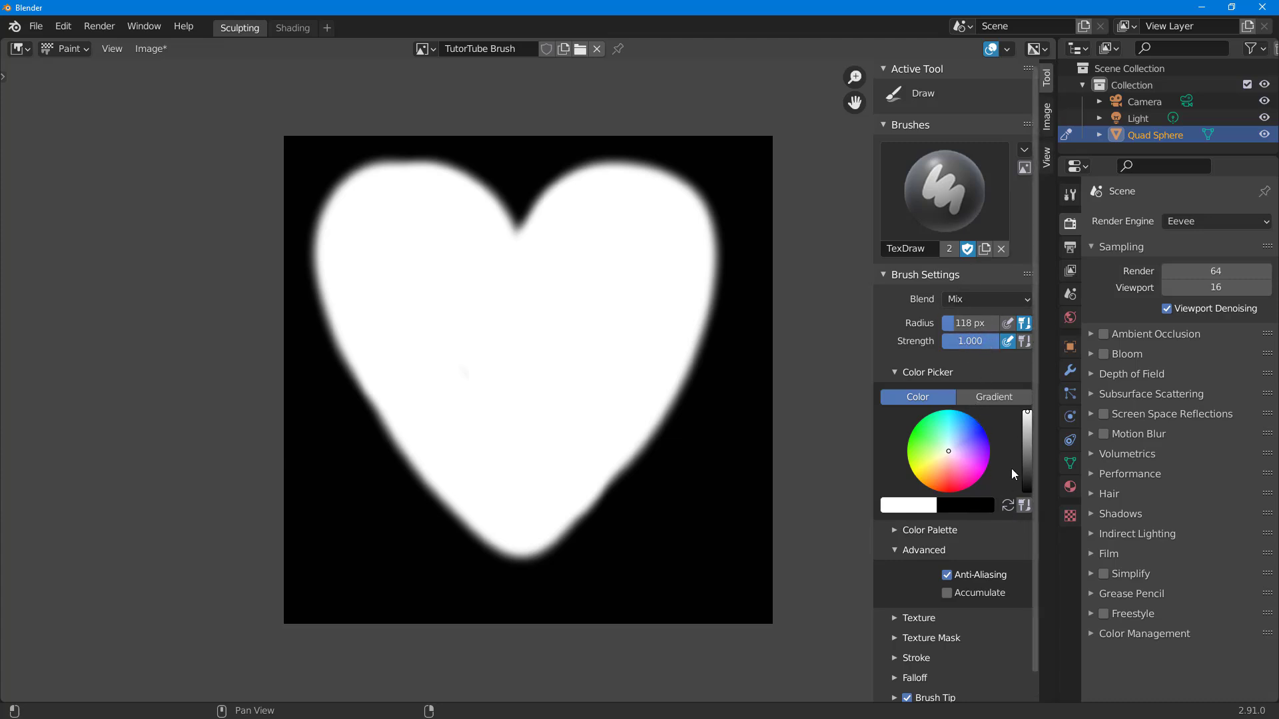
# Trim the heart's lower-left and lower-right edges with black, then refill the right-edge notch white.
pyautogui.moveTo(1026, 414); pyautogui.dragTo(953, 506)
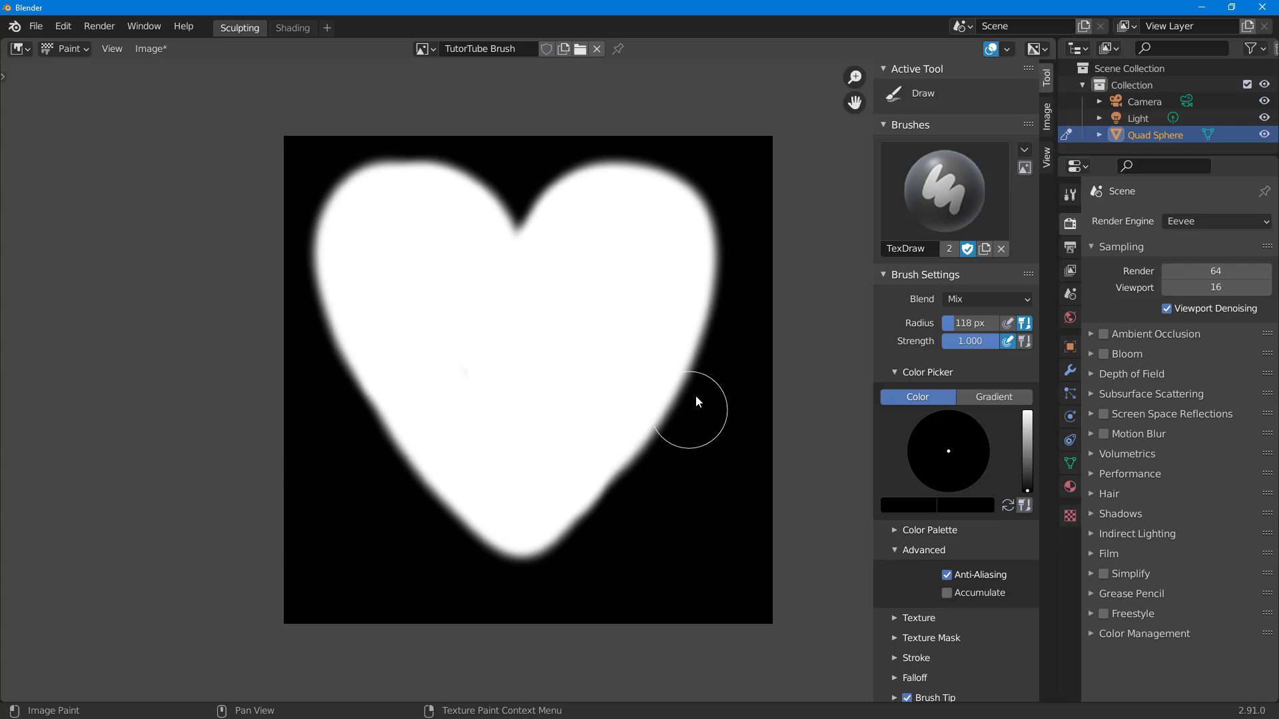
pyautogui.moveTo(669, 438); pyautogui.dragTo(554, 582)
pyautogui.moveTo(370, 450); pyautogui.dragTo(434, 505)
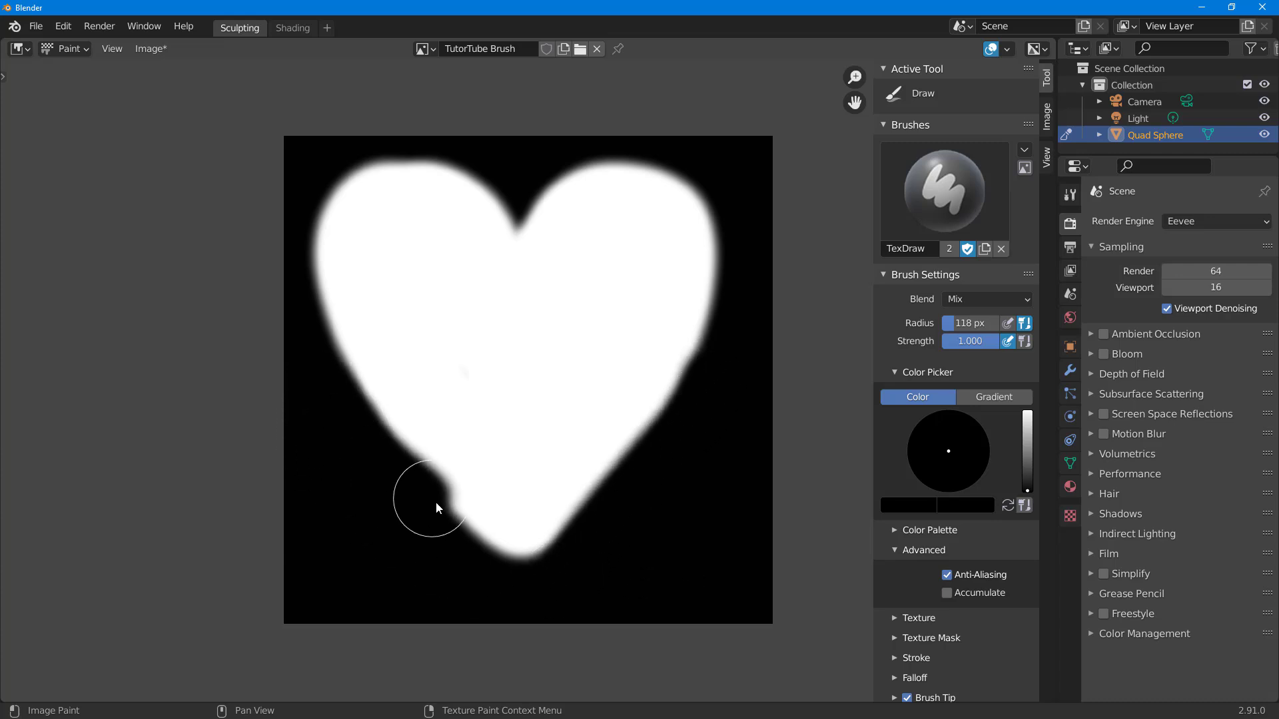
pyautogui.moveTo(649, 471); pyautogui.dragTo(576, 533)
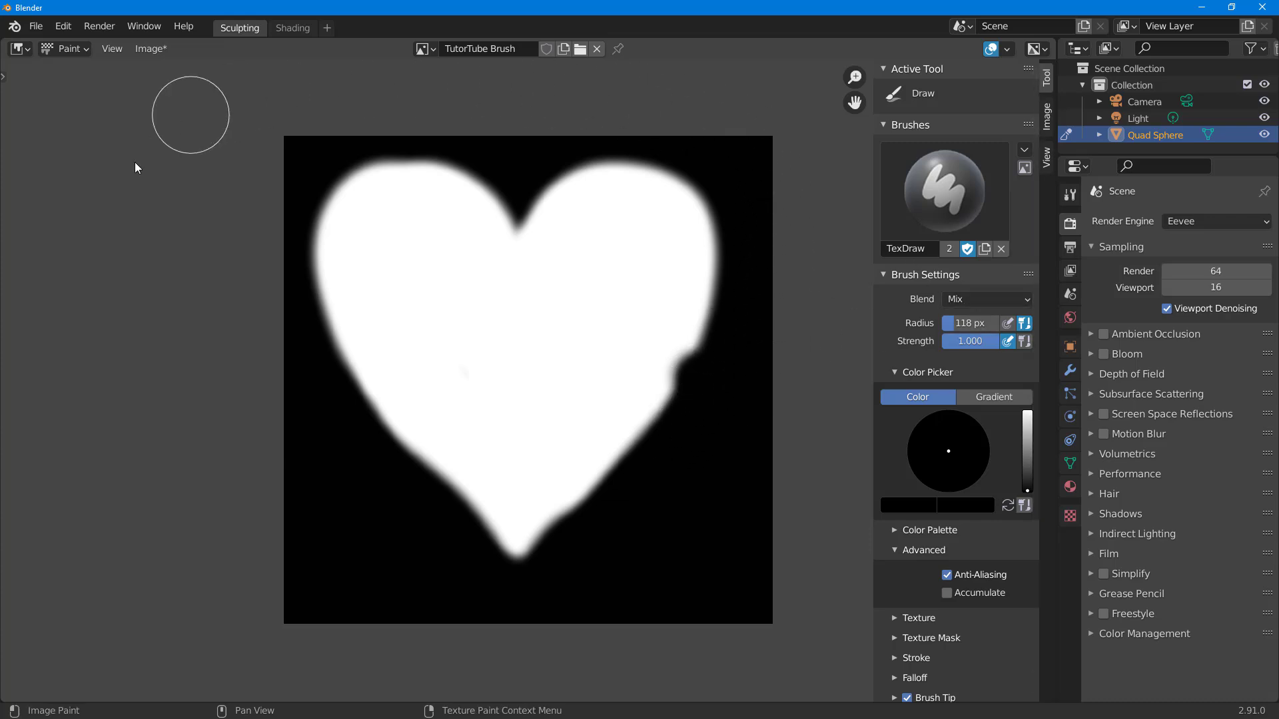
pyautogui.moveTo(1031, 478); pyautogui.dragTo(1028, 411)
pyautogui.moveTo(654, 354)
pyautogui.mouseDown()
pyautogui.moveTo(666, 366)
pyautogui.moveTo(672, 353)
pyautogui.moveTo(653, 374)
pyautogui.mouseUp()
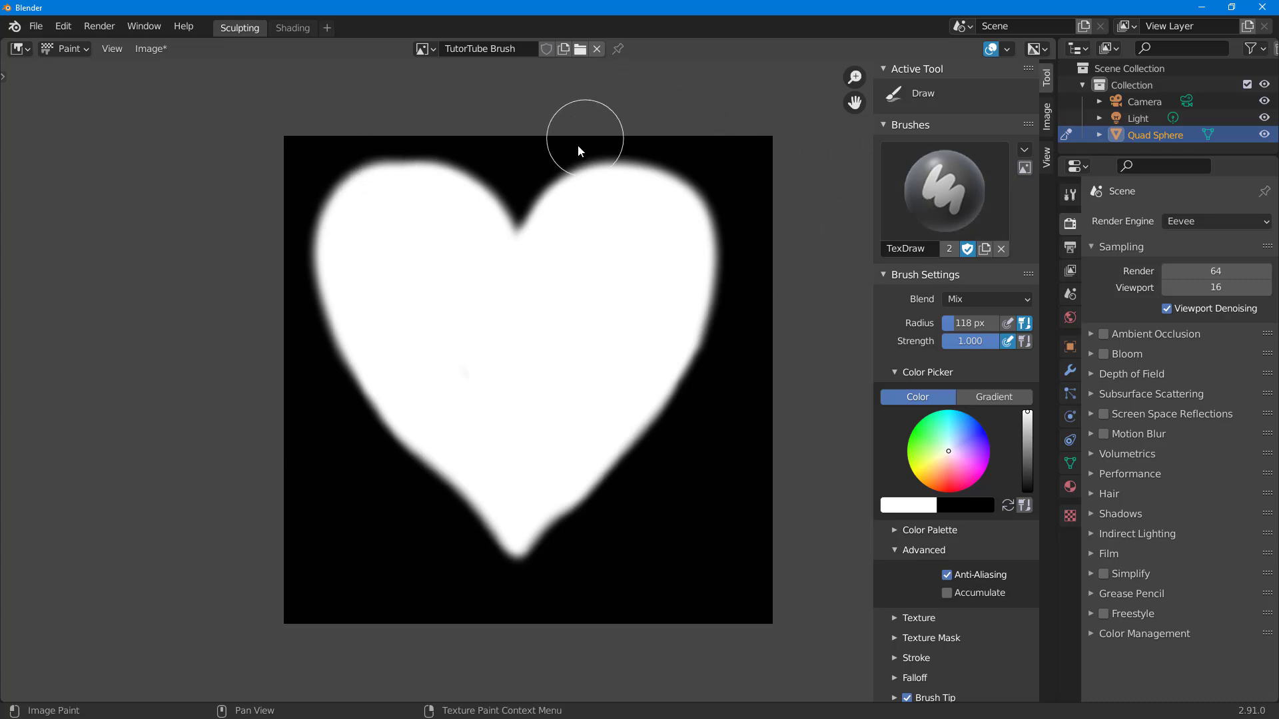
# Use Image > Save to store the heart as TutorTube Brush.png on the TutorTube (K:) drive.
pyautogui.click(144, 54)
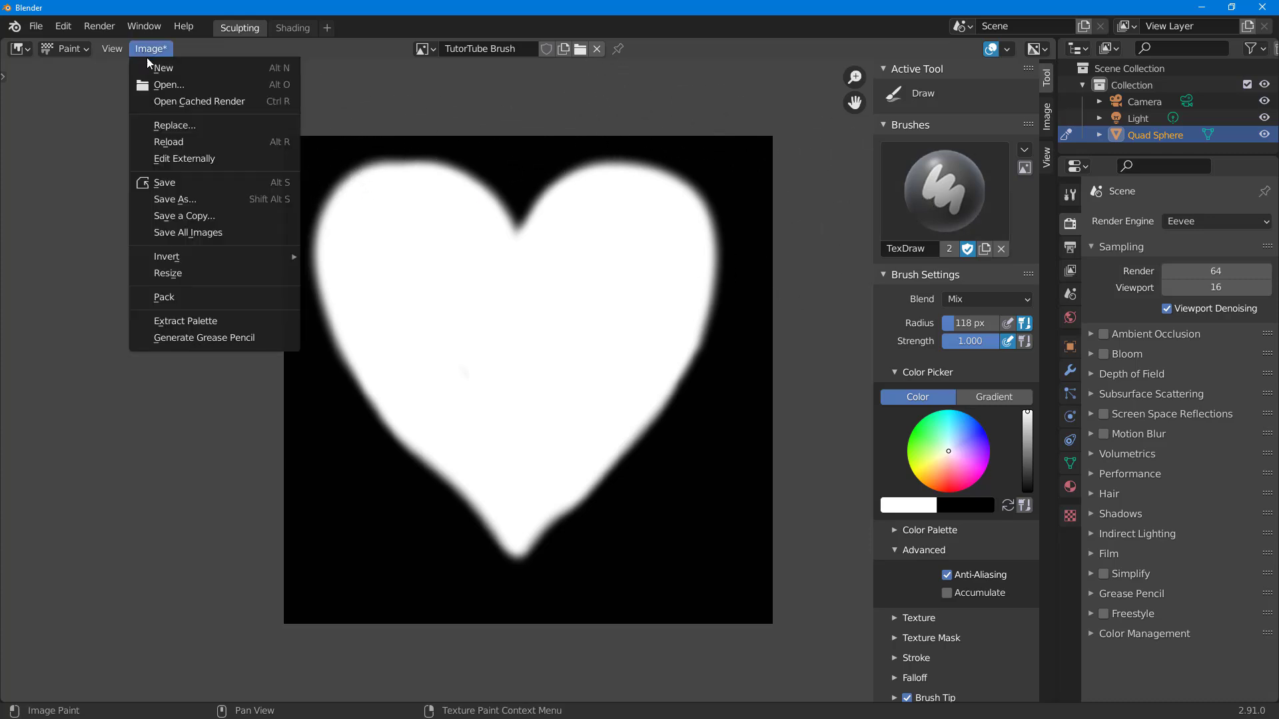
pyautogui.click(175, 186)
pyautogui.click(271, 311)
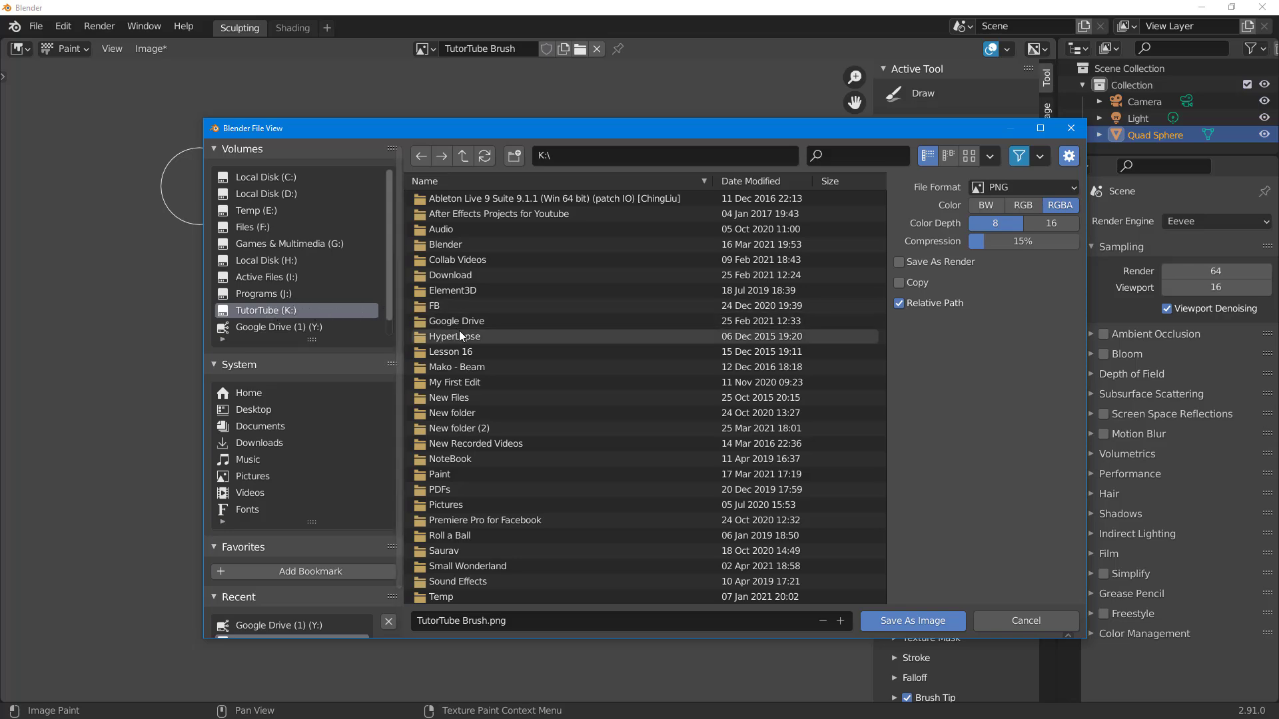
pyautogui.scroll(-5, 458, 331)
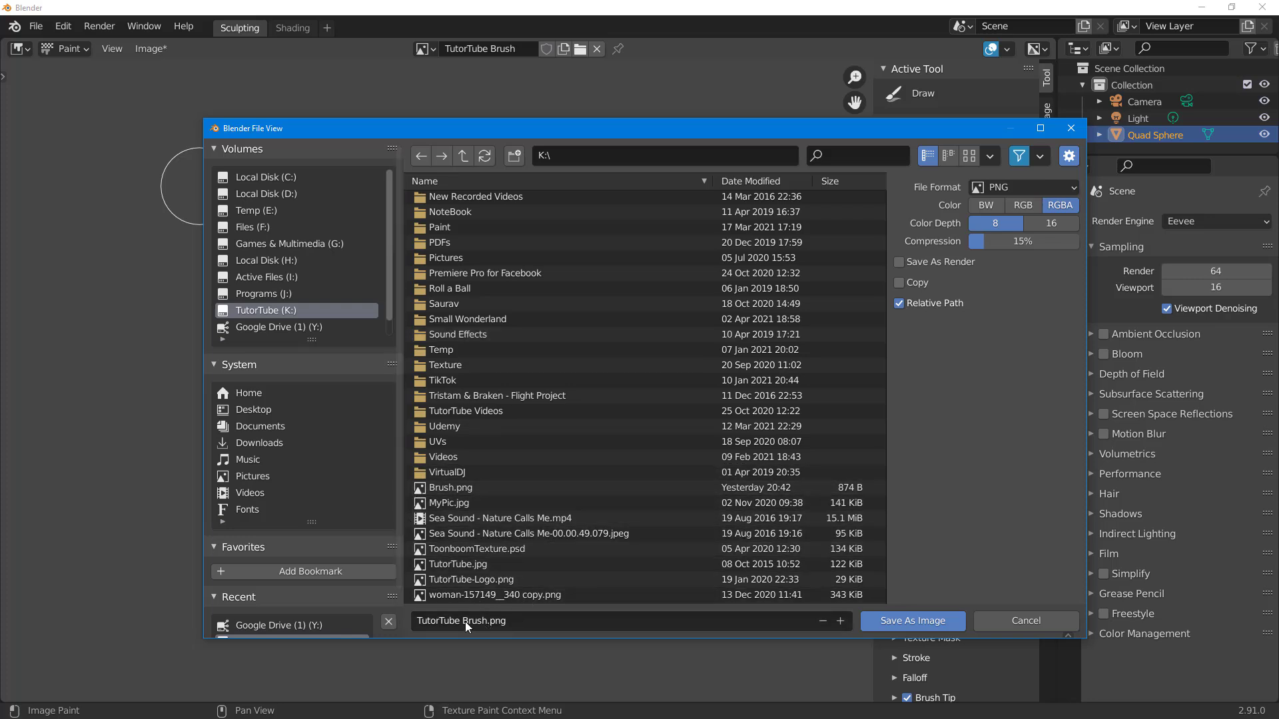
pyautogui.click(899, 623)
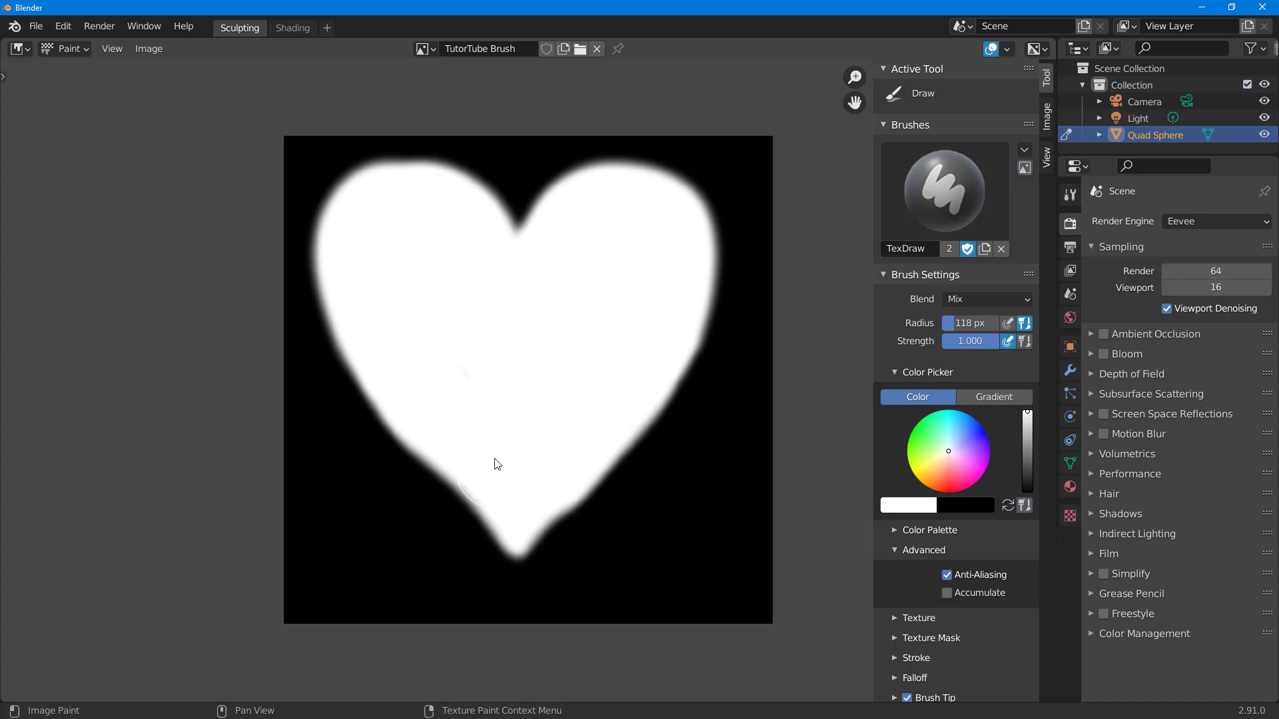
# Switch the main area back to the 3D Viewport showing the sphere.
pyautogui.click(74, 49)
pyautogui.click(18, 49)
pyautogui.click(46, 94)
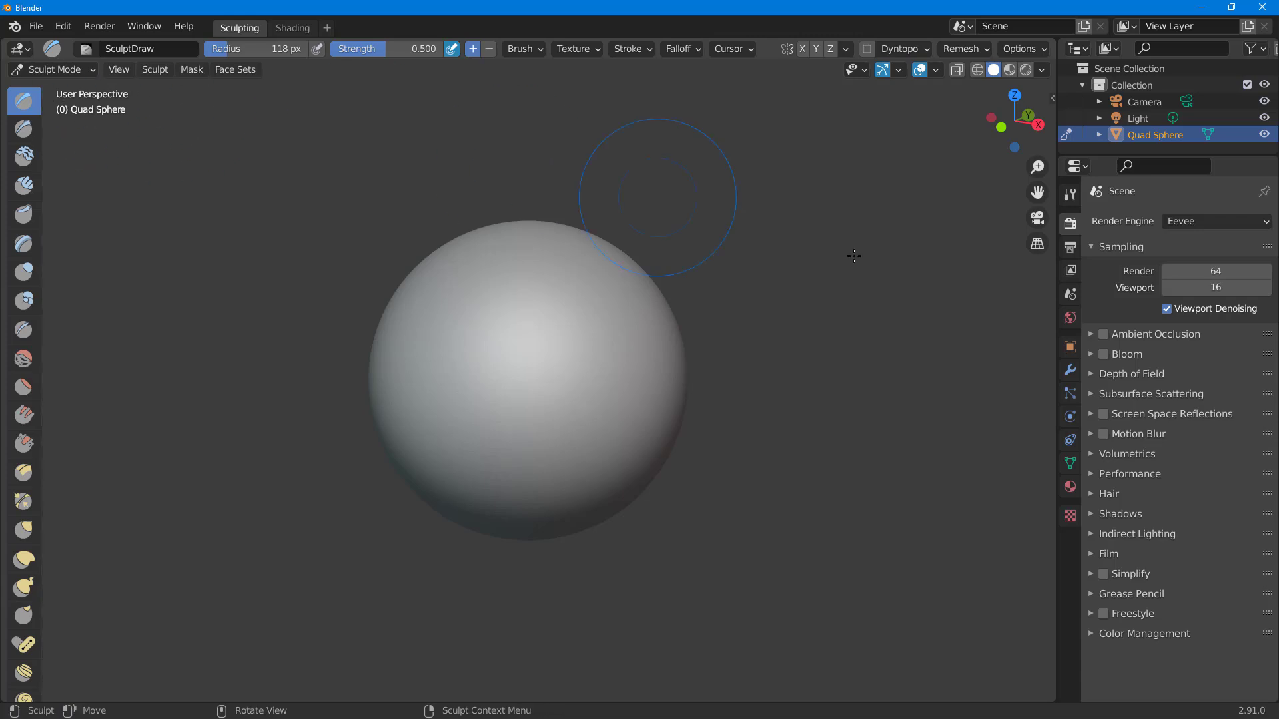
# Add a new brush texture and load TutorTube Brush.png from the TutorTube (K:) drive.
pyautogui.click(1072, 515)
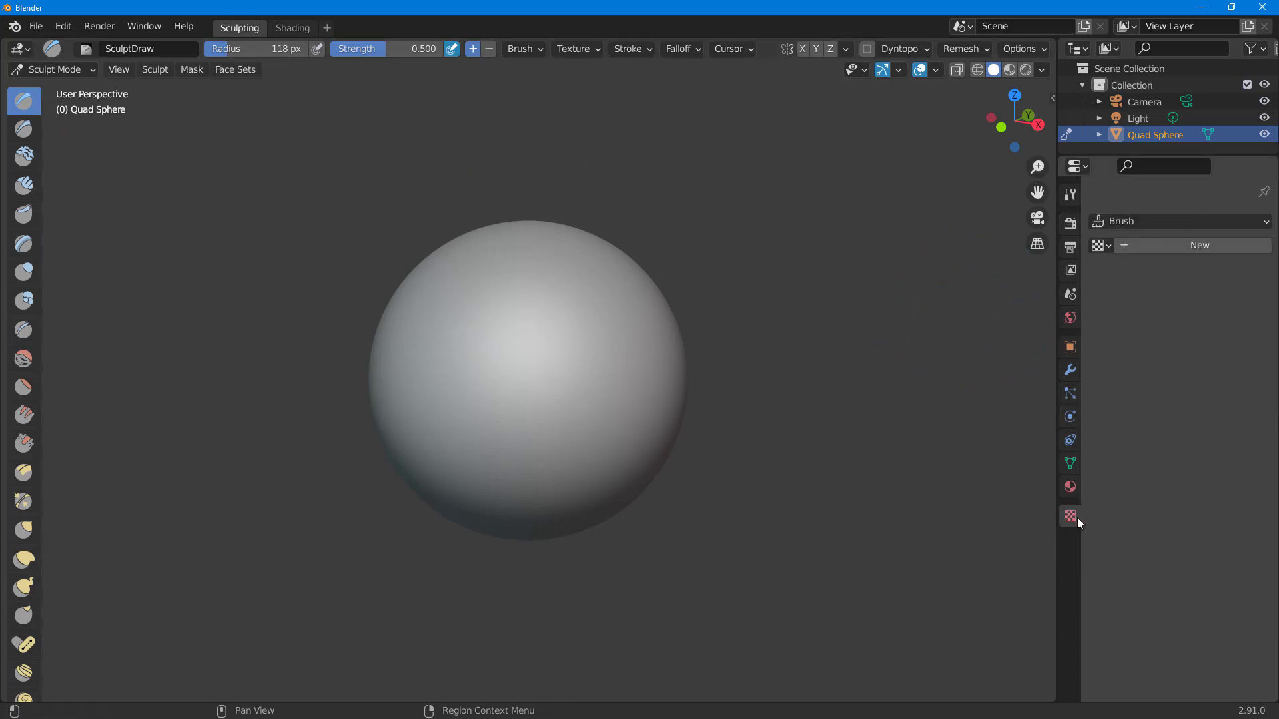
pyautogui.click(1173, 244)
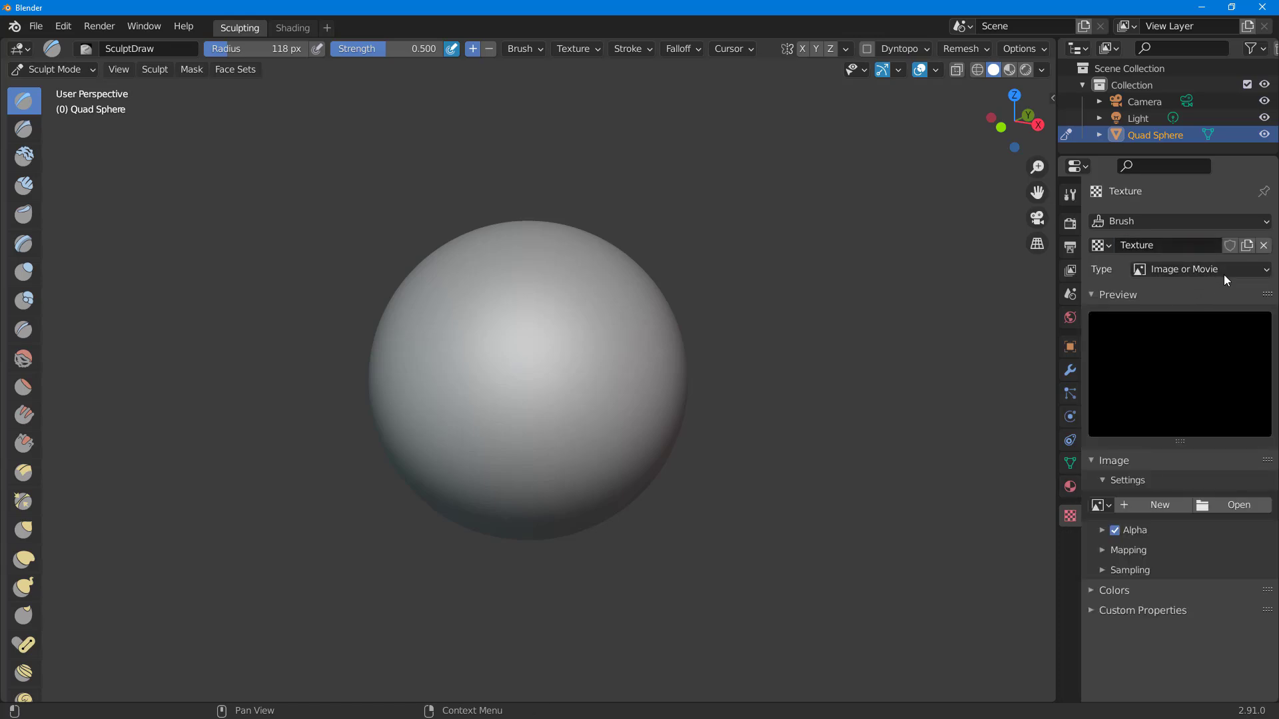
pyautogui.click(1211, 505)
pyautogui.click(273, 309)
pyautogui.scroll(-8, 562, 331)
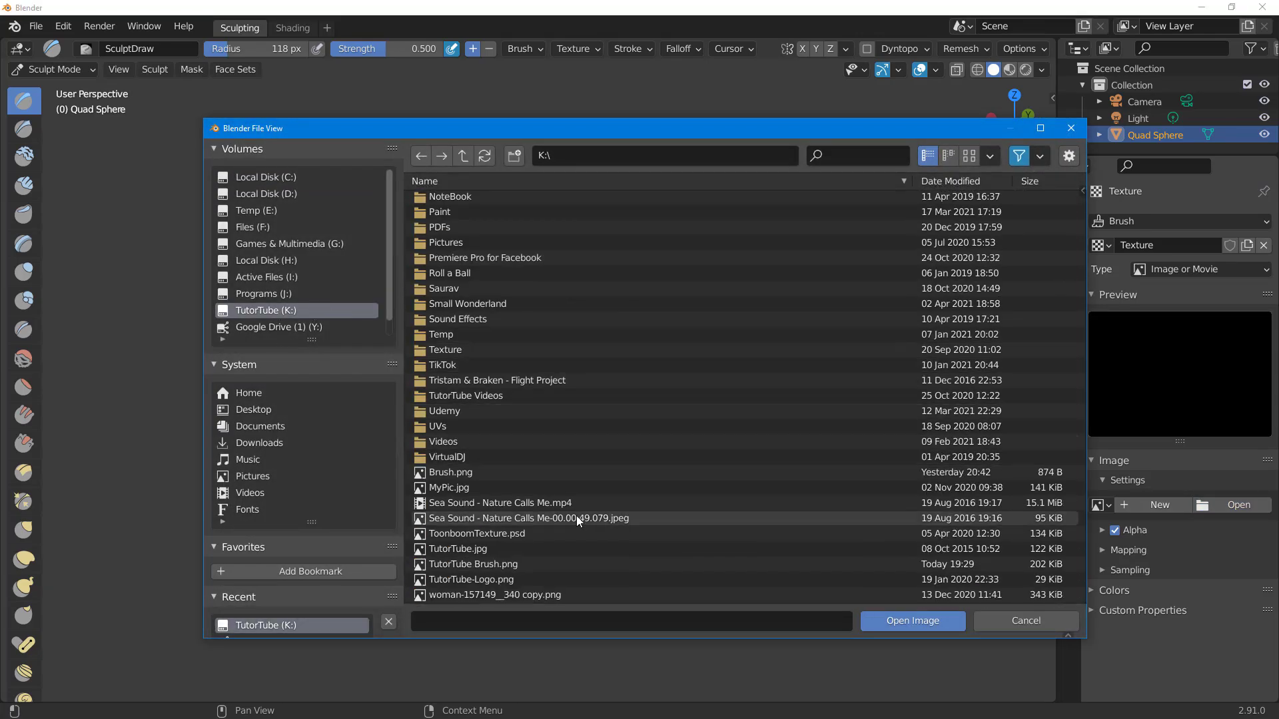
pyautogui.click(488, 564)
pyautogui.click(898, 620)
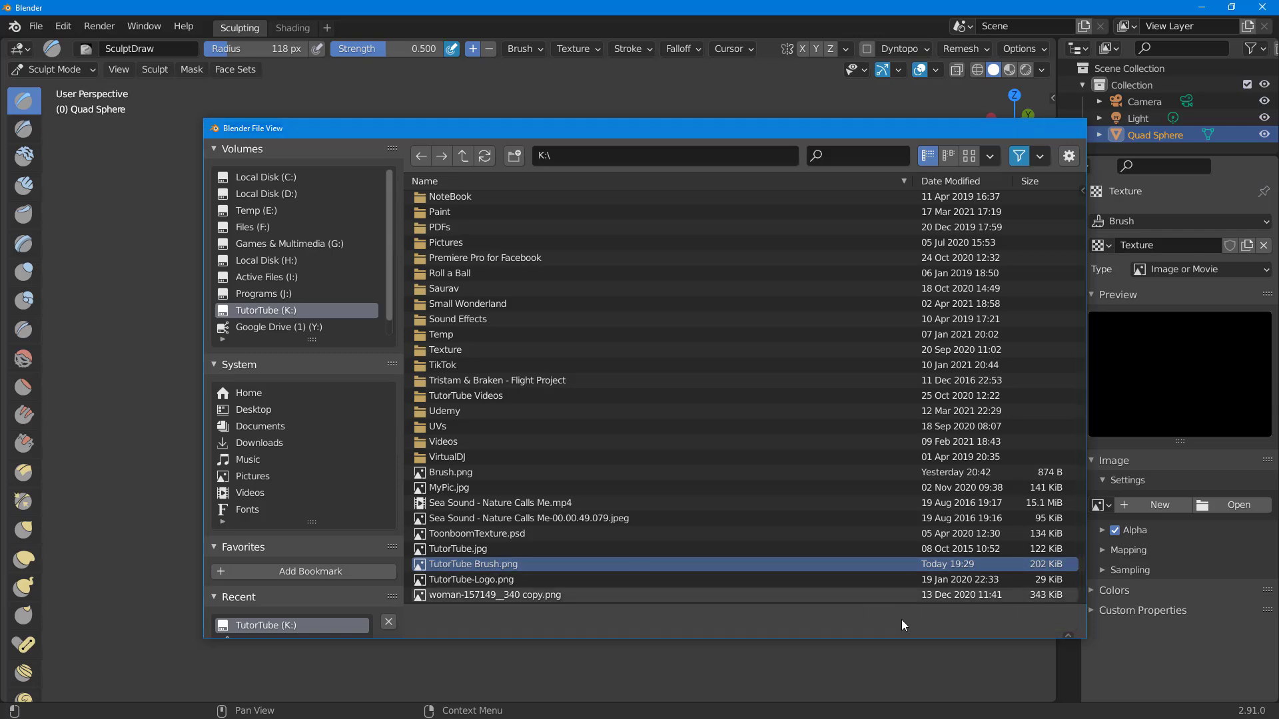
# Stamp raised hearts across the sphere's front, left side, top and bottom.
pyautogui.moveTo(554, 383)
pyautogui.mouseDown()
pyautogui.moveTo(544, 356)
pyautogui.moveTo(445, 327)
pyautogui.moveTo(433, 399)
pyautogui.moveTo(561, 443)
pyautogui.moveTo(652, 332)
pyautogui.moveTo(564, 216)
pyautogui.mouseUp()
pyautogui.moveTo(397, 362)
pyautogui.mouseDown()
pyautogui.moveTo(470, 270)
pyautogui.moveTo(493, 506)
pyautogui.moveTo(632, 434)
pyautogui.moveTo(499, 246)
pyautogui.moveTo(509, 465)
pyautogui.moveTo(580, 493)
pyautogui.mouseUp()
pyautogui.moveTo(580, 493)
pyautogui.mouseDown(button='middle')
pyautogui.moveTo(600, 413)
pyautogui.moveTo(629, 389)
pyautogui.mouseUp(button='middle')
pyautogui.moveTo(471, 357)
pyautogui.mouseDown()
pyautogui.moveTo(480, 480)
pyautogui.moveTo(572, 493)
pyautogui.moveTo(439, 378)
pyautogui.mouseUp()
# Orbit around the sphere, raise the bottom hearts further, and redo the undone heart strokes.
pyautogui.moveTo(478, 353); pyautogui.dragTo(604, 499, button='middle')
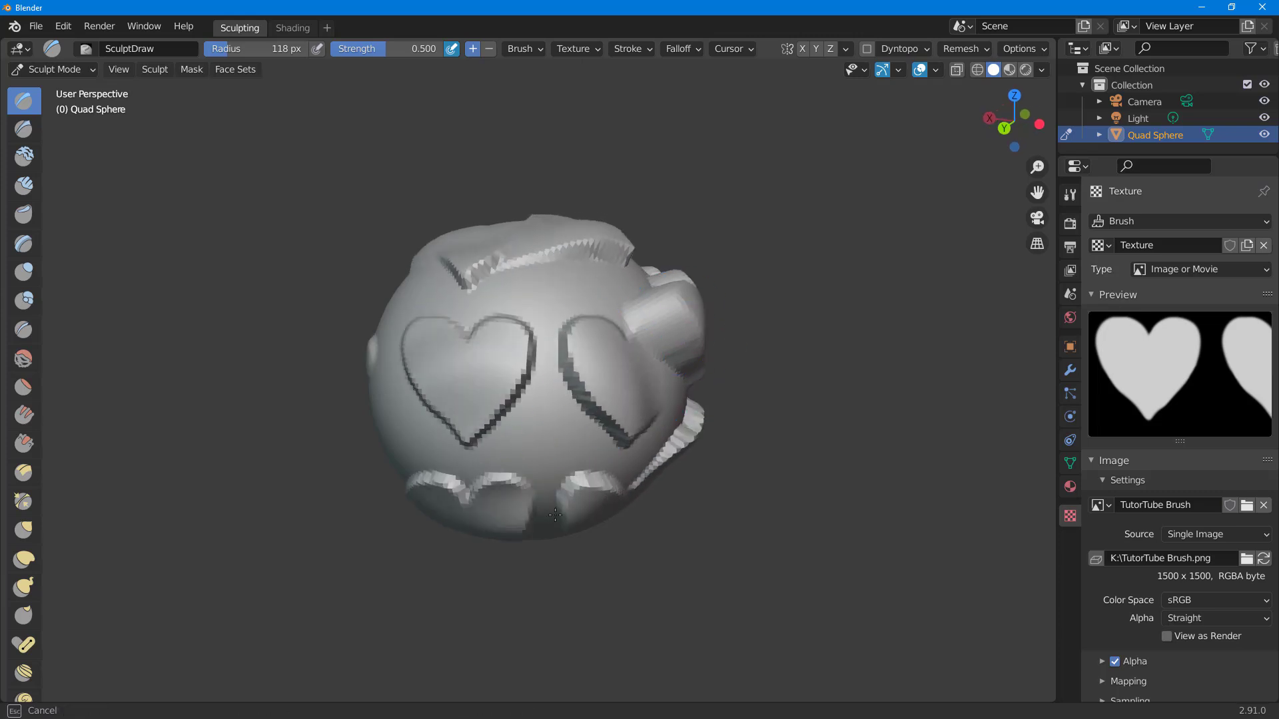
pyautogui.moveTo(604, 500); pyautogui.dragTo(572, 347)
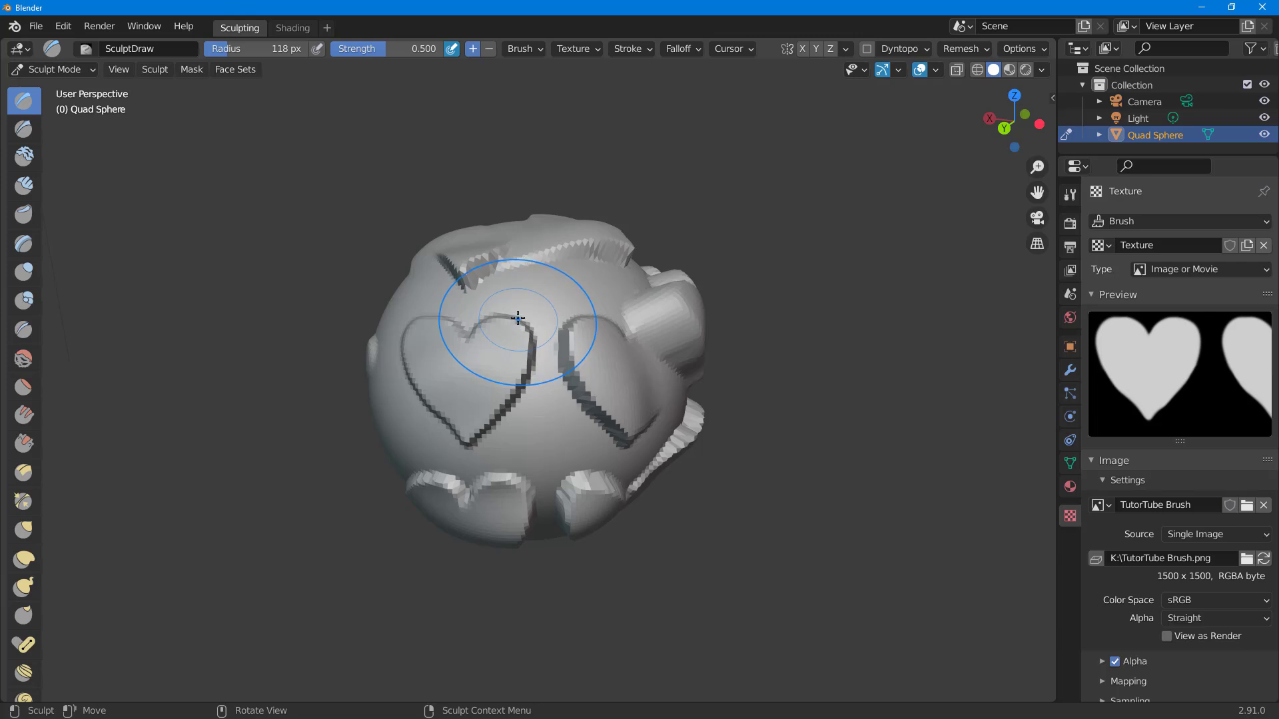
pyautogui.moveTo(487, 346); pyautogui.dragTo(454, 397, button='middle')
pyautogui.hotkey('ctrl', 'shift', 'z')
pyautogui.hotkey('ctrl', 'shift', 'z')
pyautogui.hotkey('ctrl', 'shift', 'z')
pyautogui.hotkey('ctrl', 'shift', 'z')
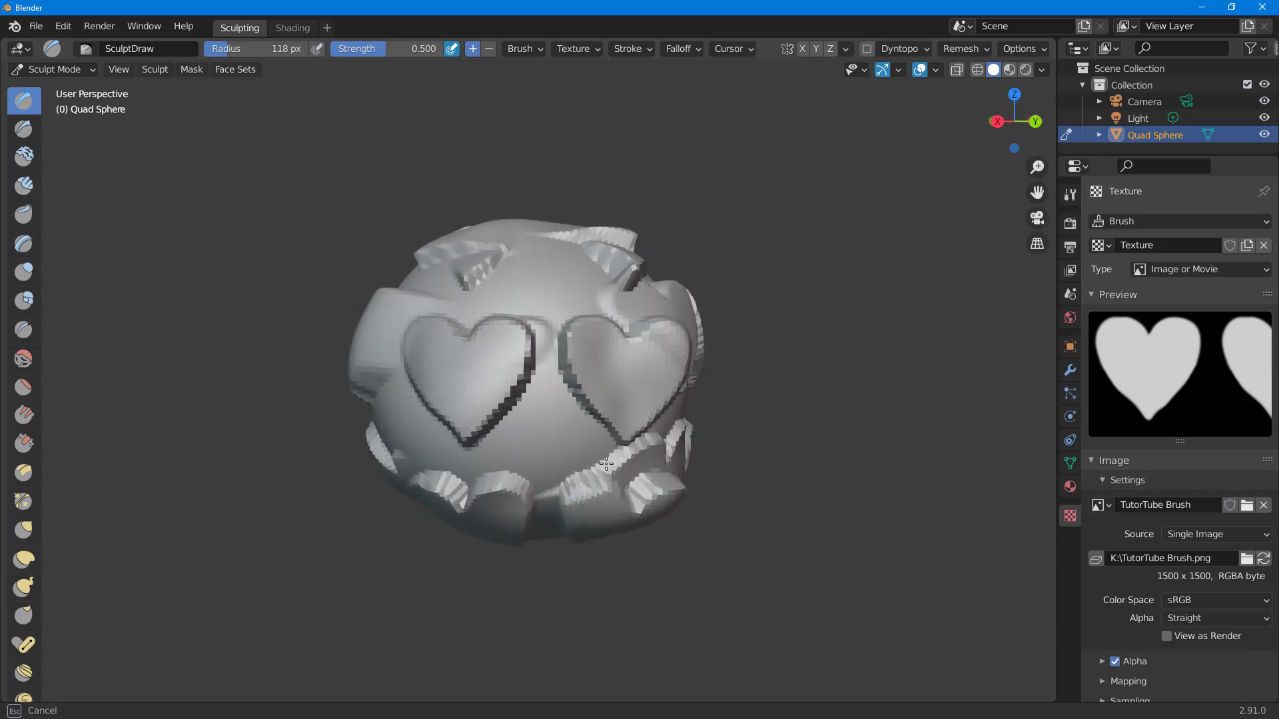
pyautogui.moveTo(522, 285); pyautogui.dragTo(493, 303, button='middle')
pyautogui.moveTo(559, 359)
pyautogui.mouseDown(button='middle')
pyautogui.moveTo(563, 429)
pyautogui.moveTo(652, 317)
pyautogui.mouseUp(button='middle')
pyautogui.moveTo(442, 446)
pyautogui.mouseDown(button='middle')
pyautogui.moveTo(506, 370)
pyautogui.moveTo(547, 422)
pyautogui.moveTo(538, 433)
pyautogui.mouseUp(button='middle')
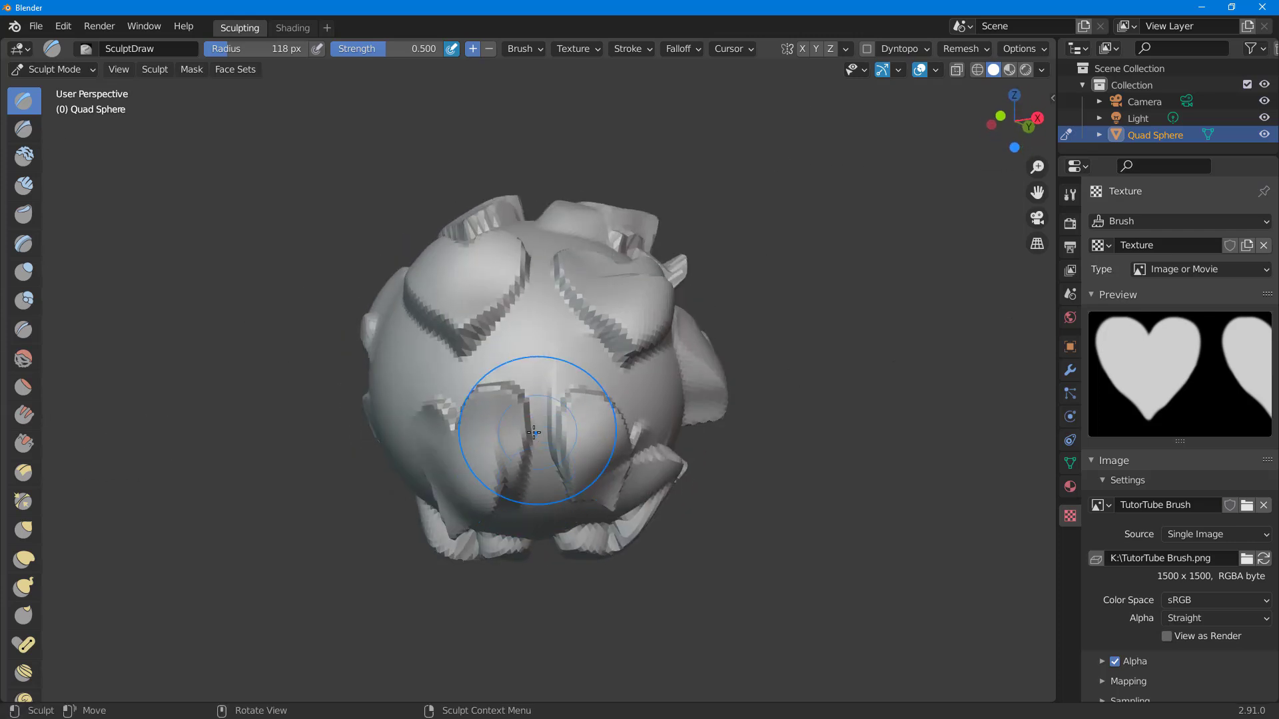